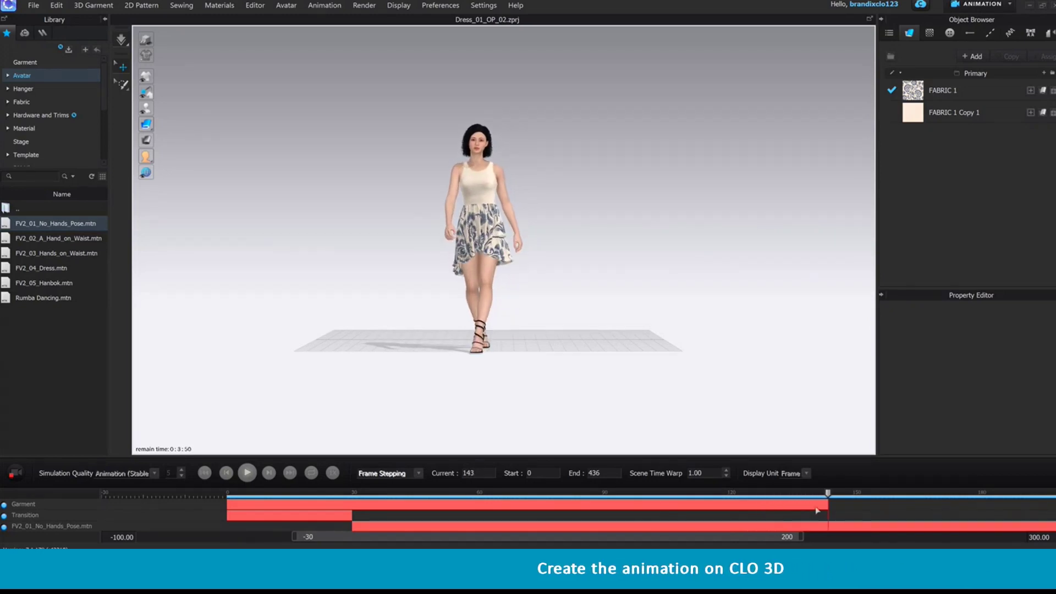
- Extend the end of the animation timeline's visible range to 800
scroll(816, 511, "down", 2)
scroll(816, 510, "down", 2)
left_click(1030, 539)
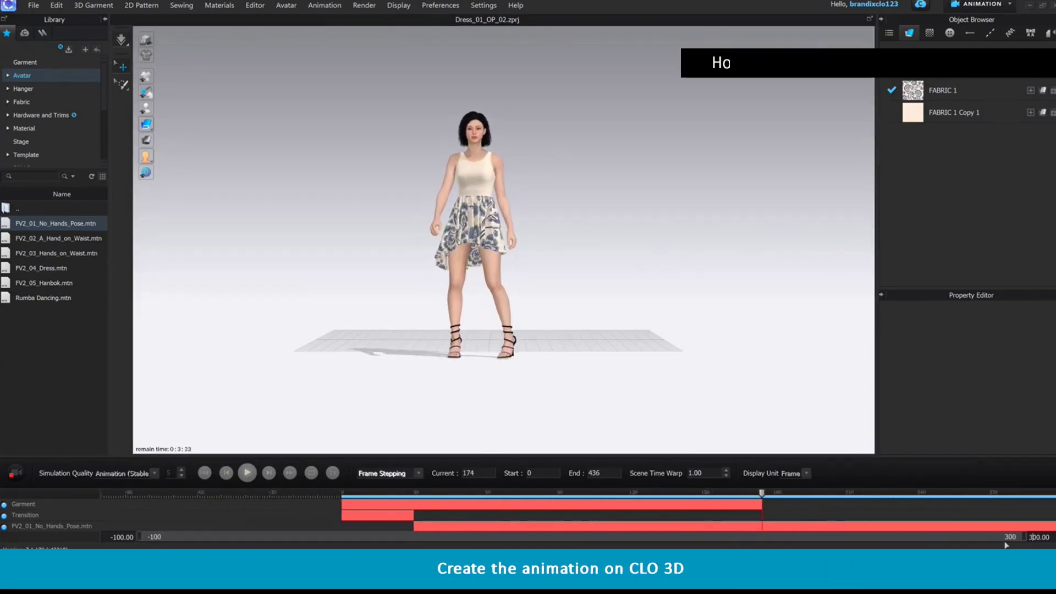
type("8")
key("Return")
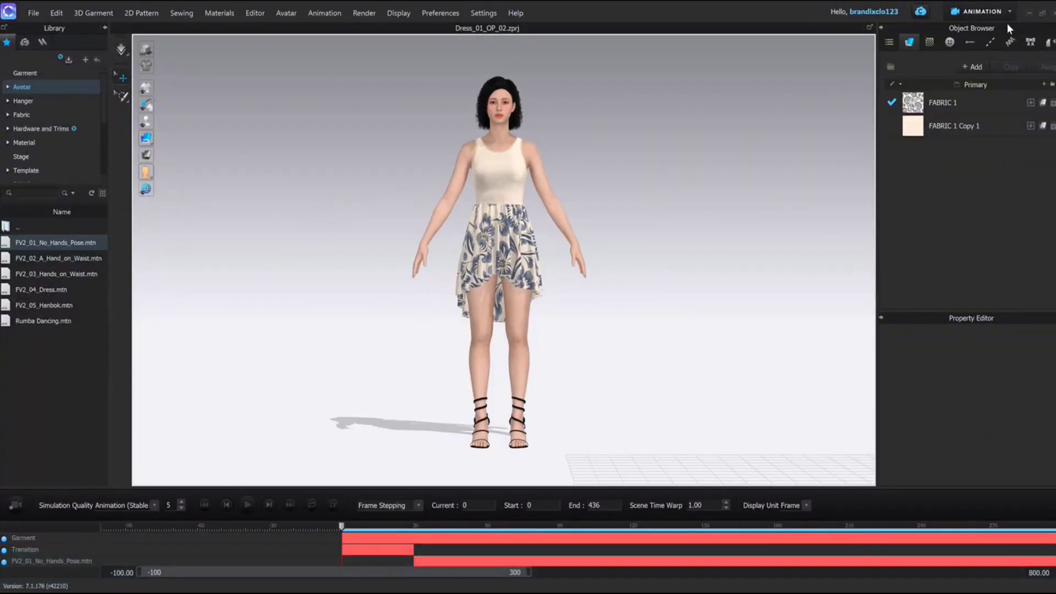
- Switch to the UV Editor workspace and reset the UVs to the 2D arrangement
left_click(995, 13)
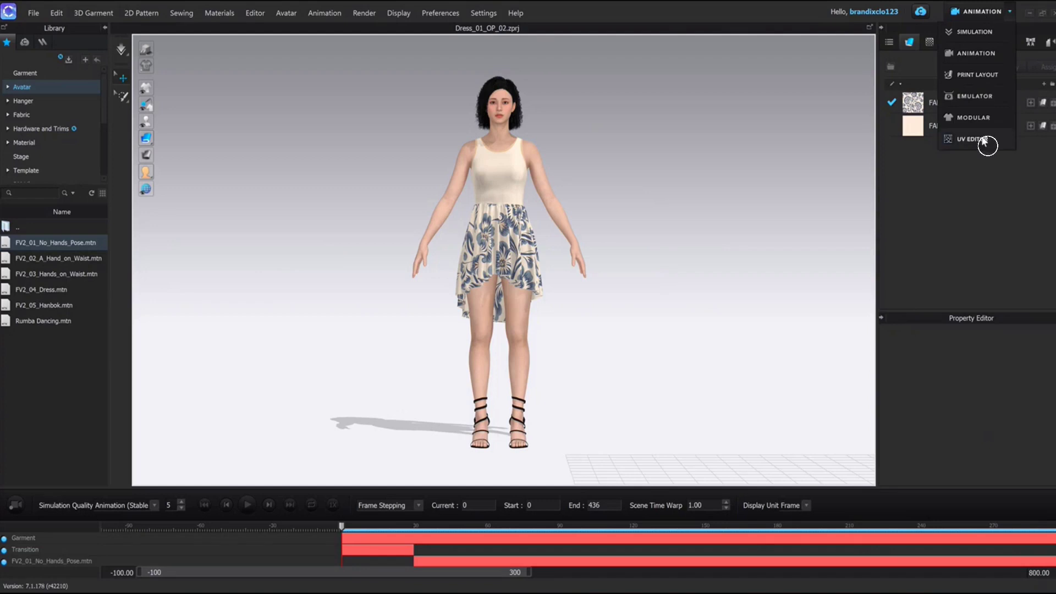
left_click(982, 139)
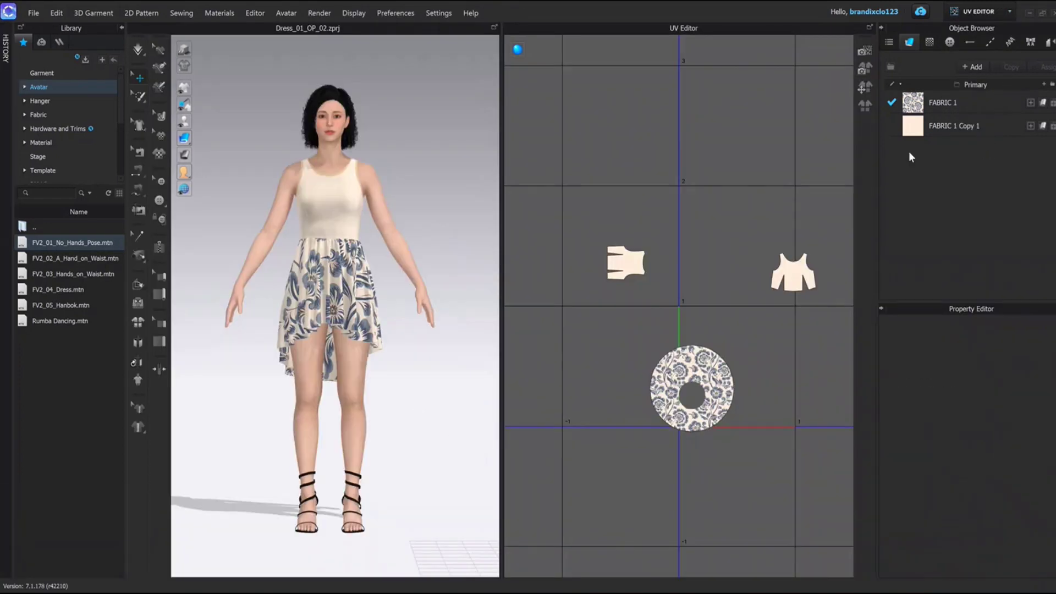
right_click_drag(704, 276, 668, 234)
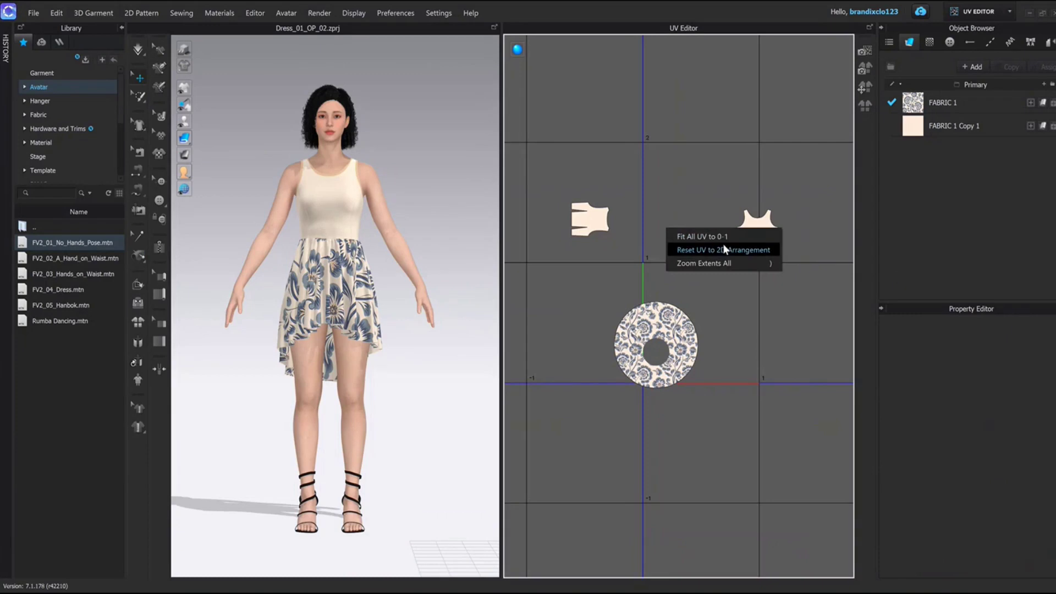
left_click(764, 250)
- Scale down the round floral skirt piece inside the 0–1 UV tile and move the deeper-necked bodice piece into the tile
scroll(734, 206, "up", 2)
middle_click_drag(734, 207, 719, 182)
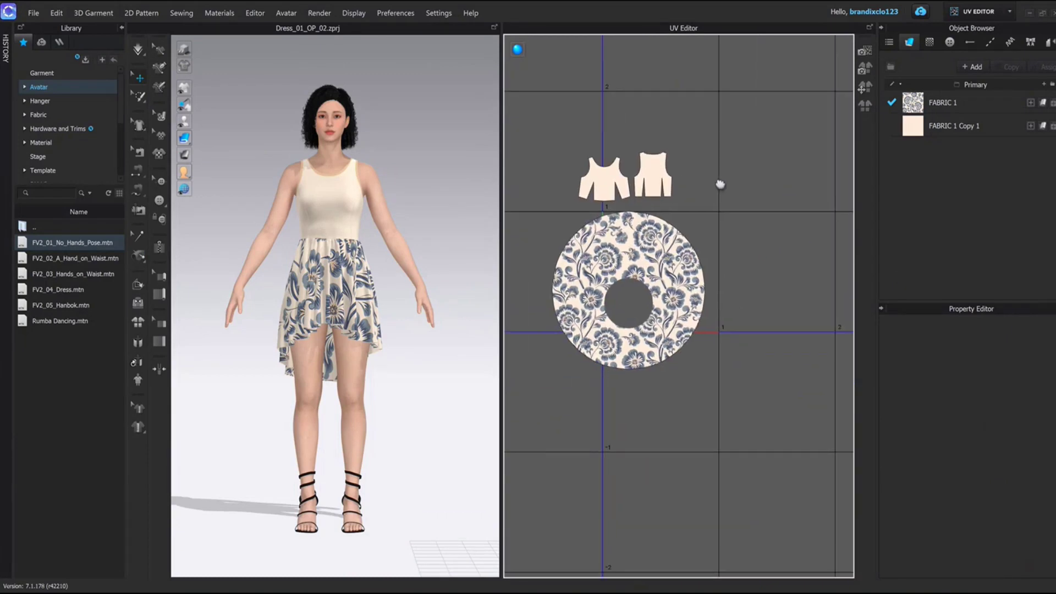
left_click(651, 243)
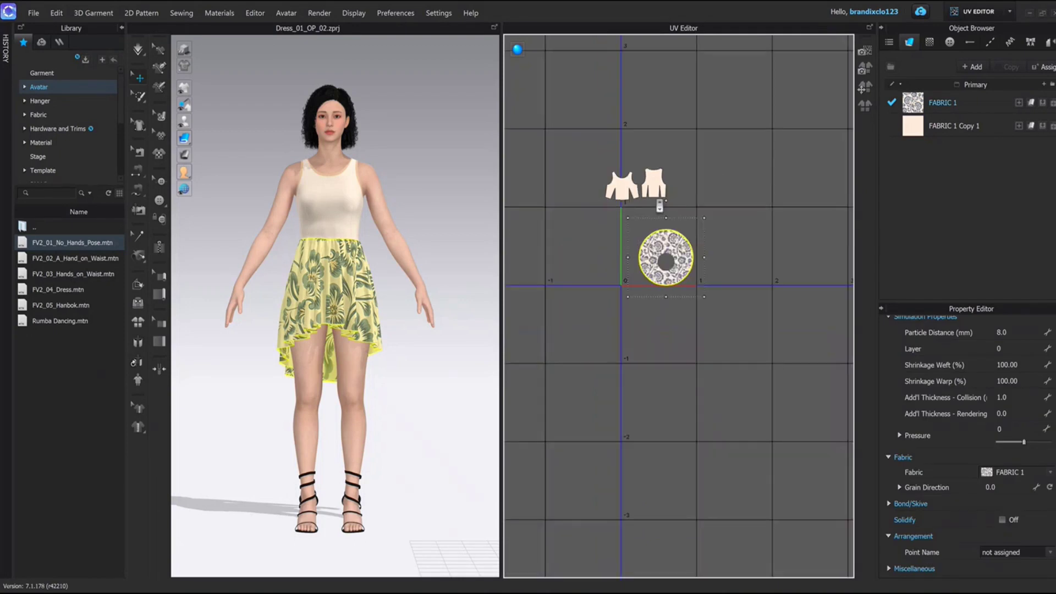
scroll(657, 205, "up", 4)
middle_click_drag(696, 198, 734, 189)
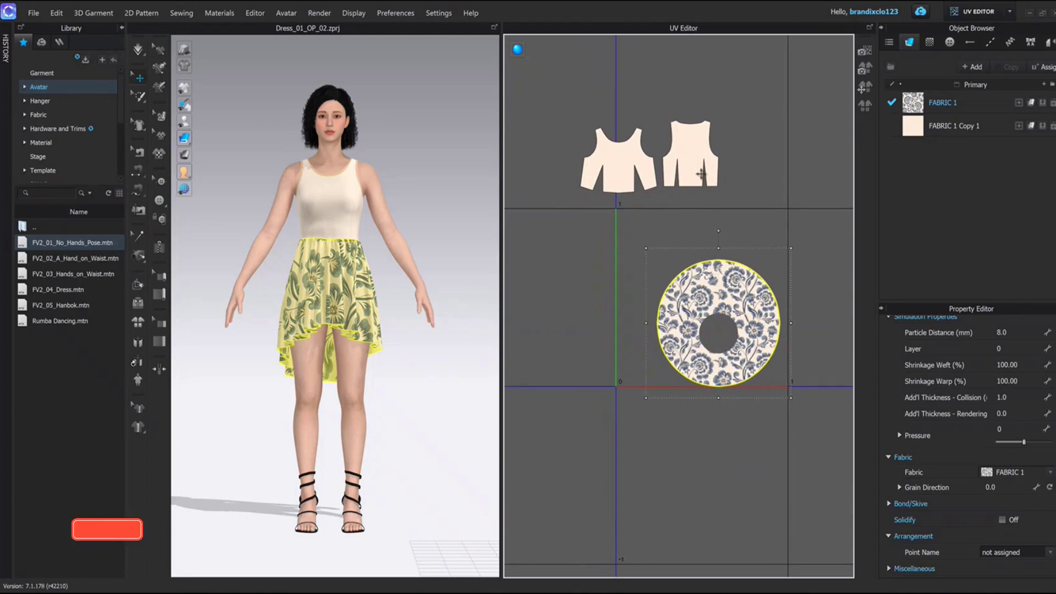
left_click_drag(624, 169, 662, 264)
left_click(684, 295)
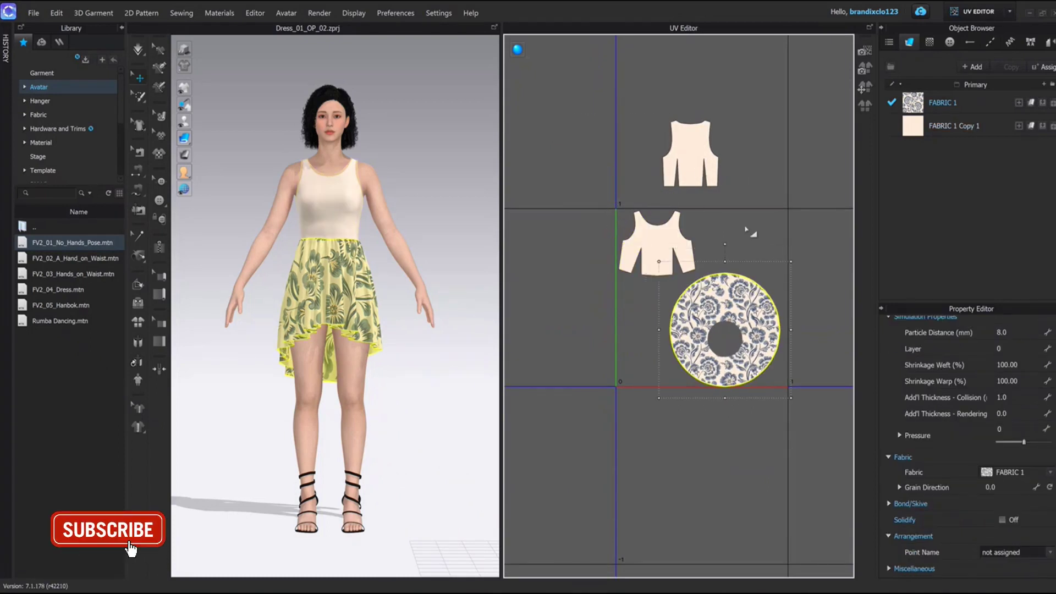
- Move the other bodice piece below the first one and resize the skirt piece to fit beside them within the 0–1 tile
left_click(749, 230)
left_click_drag(706, 153, 679, 297)
scroll(707, 290, "up", 2)
left_click(715, 287)
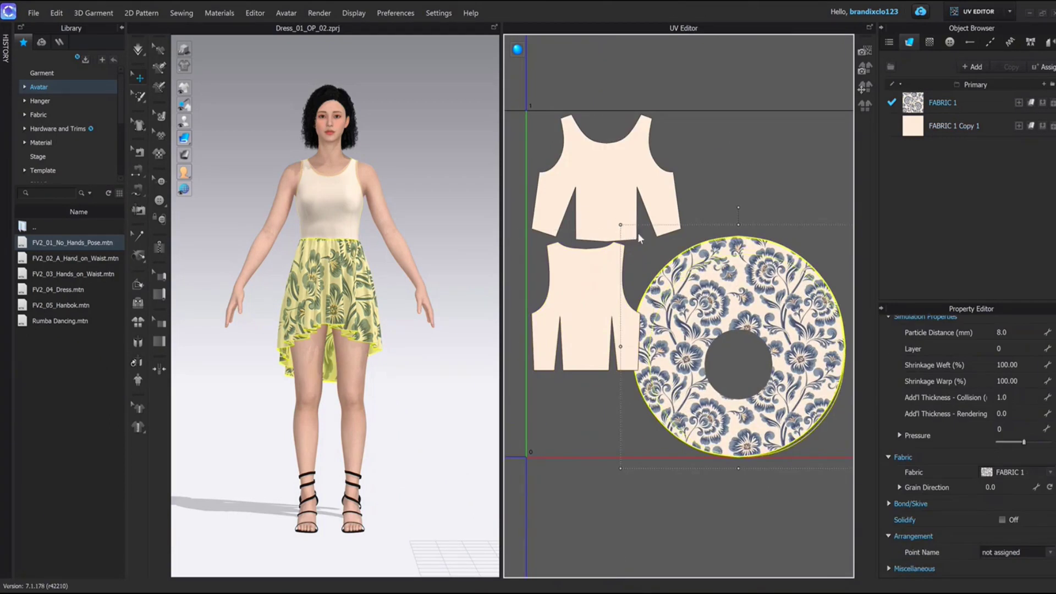
scroll(716, 286, "up", 2)
scroll(716, 286, "down", 4)
left_click_drag(658, 254, 649, 244)
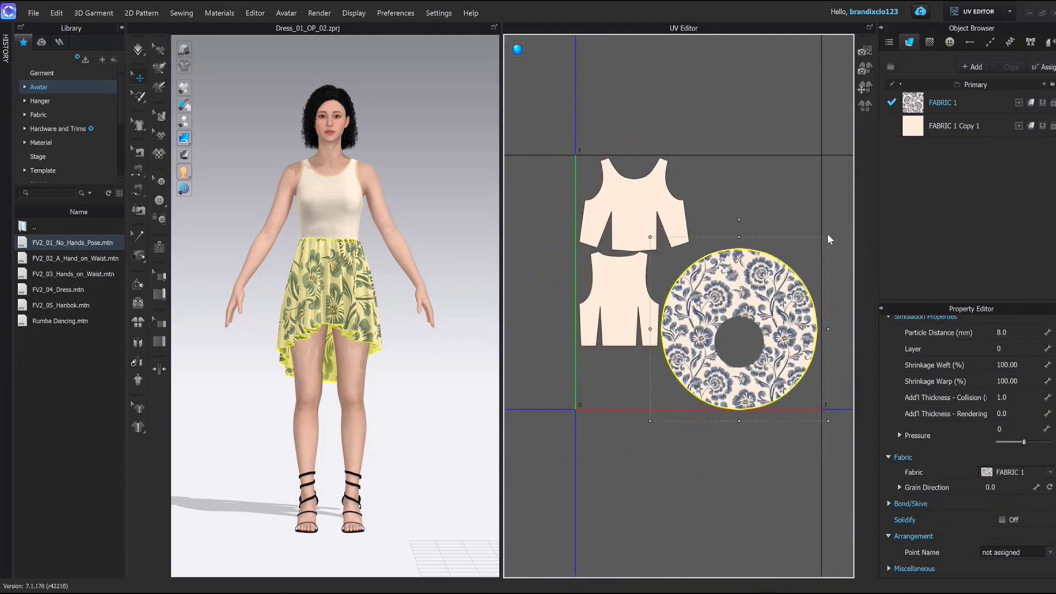
- Fit the UVs of all pattern pieces to 0–1 with an absolute length of 15 mm
scroll(813, 238, "up", 3)
scroll(675, 224, "down", 4)
left_click(625, 153)
key("ctrl+a")
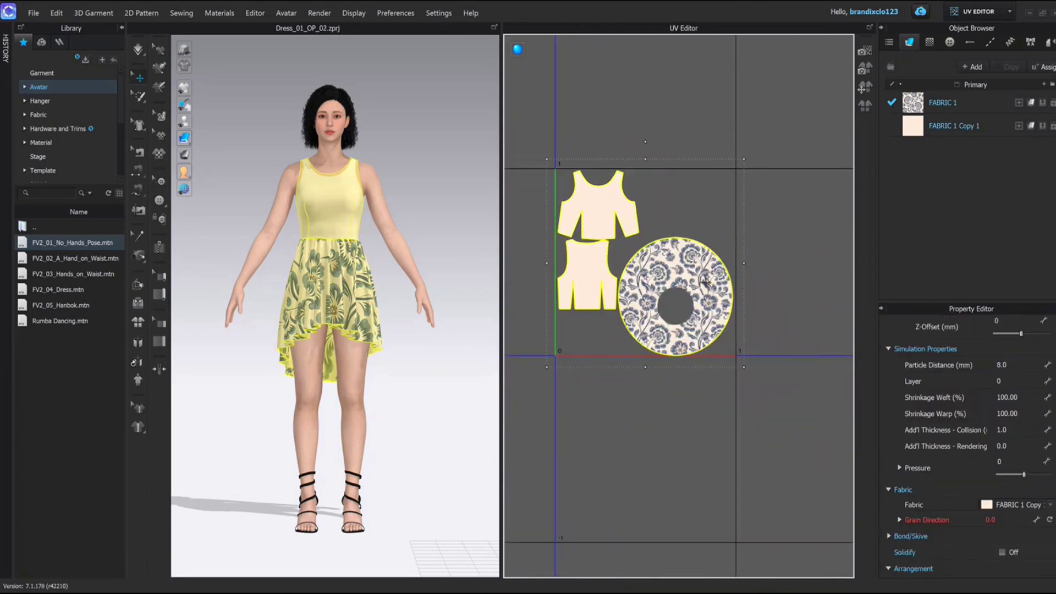
right_click(707, 285)
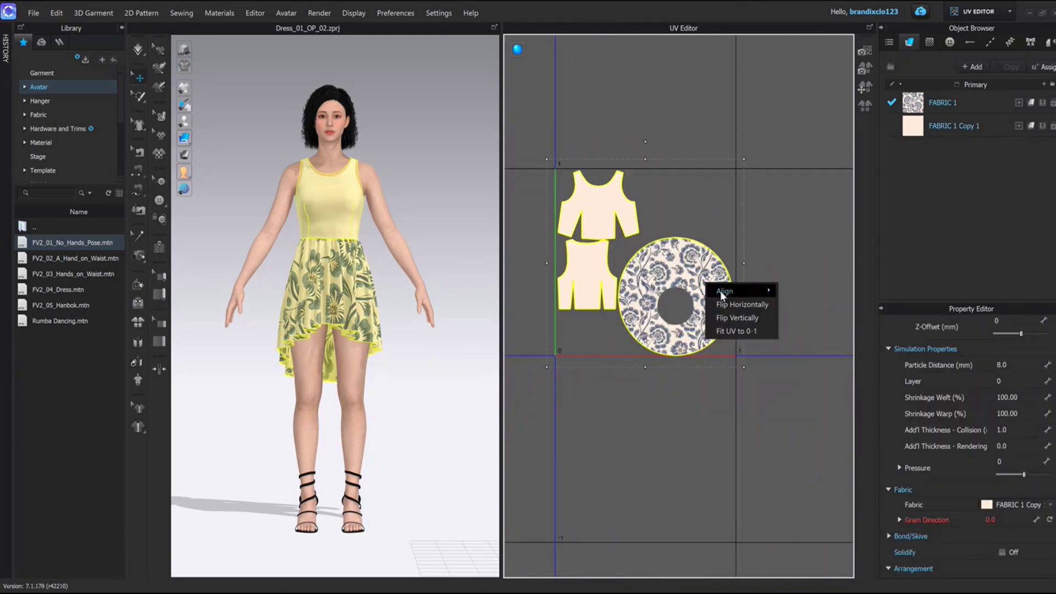
left_click(763, 333)
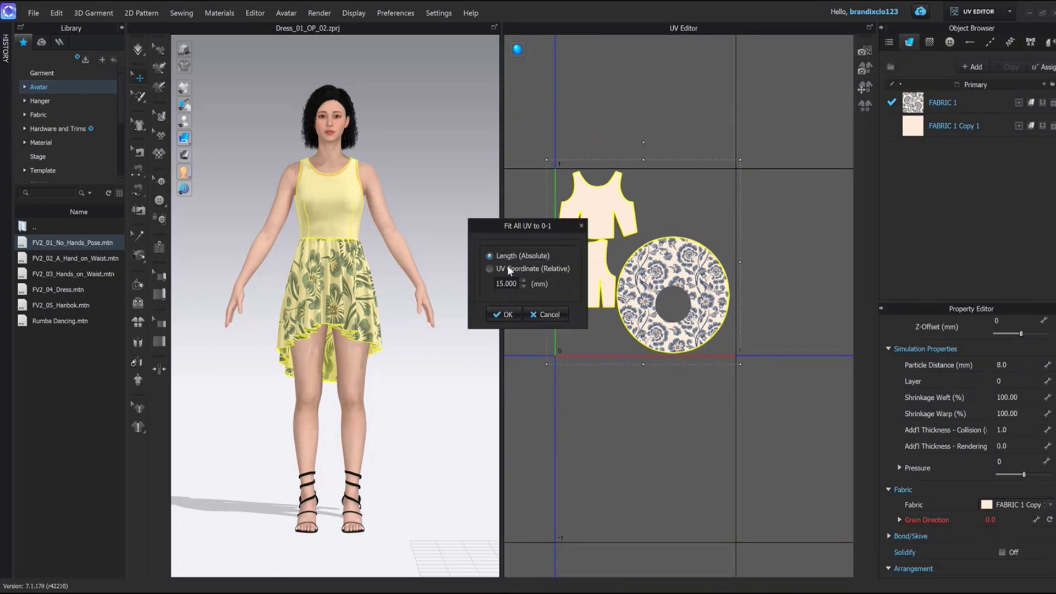
left_click(503, 313)
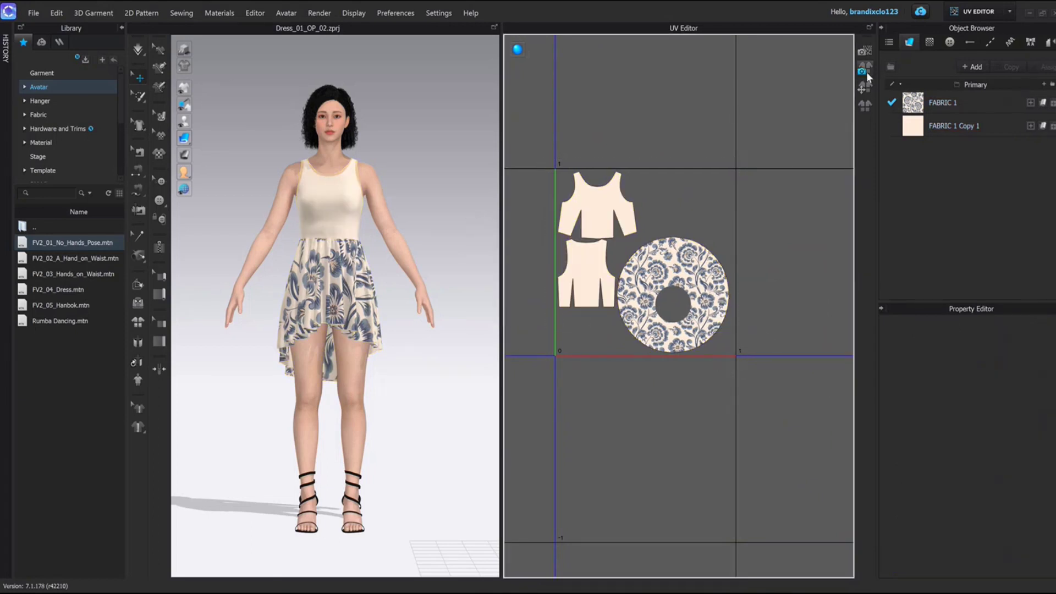
- Bake all texture types for the 0 to 1 UV area at 4096 pixels, saving as Dress_01.png in the desktop Animation folder
left_click(865, 70)
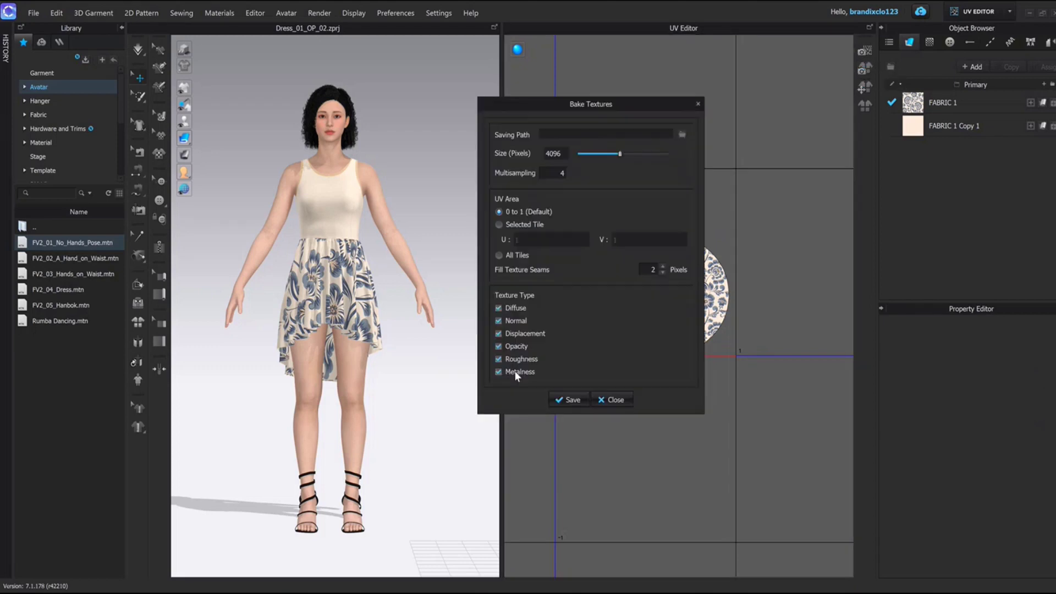
left_click(682, 135)
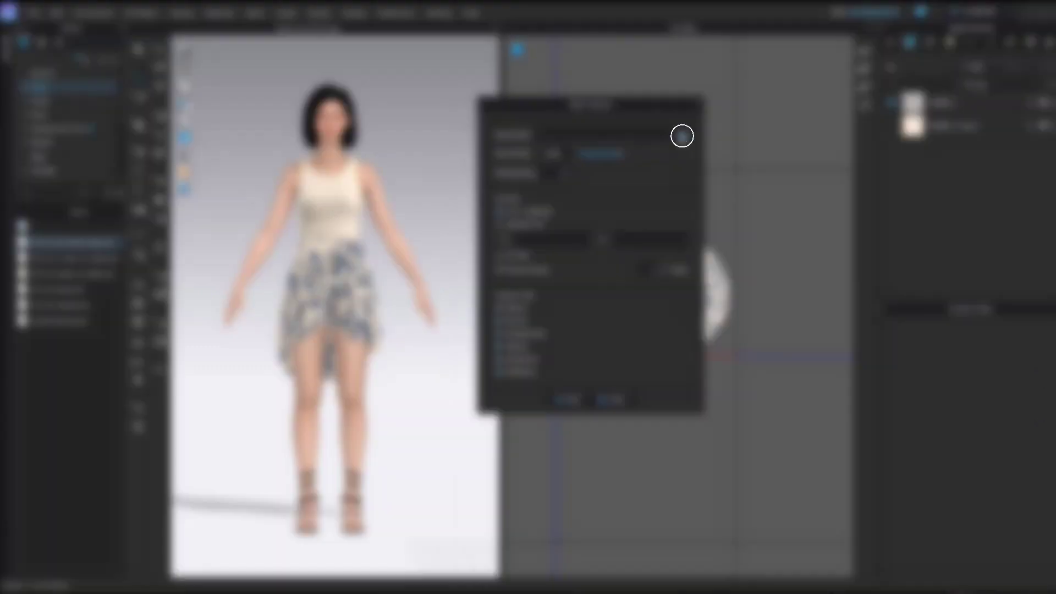
left_click_drag(722, 114, 694, 114)
left_click(572, 402)
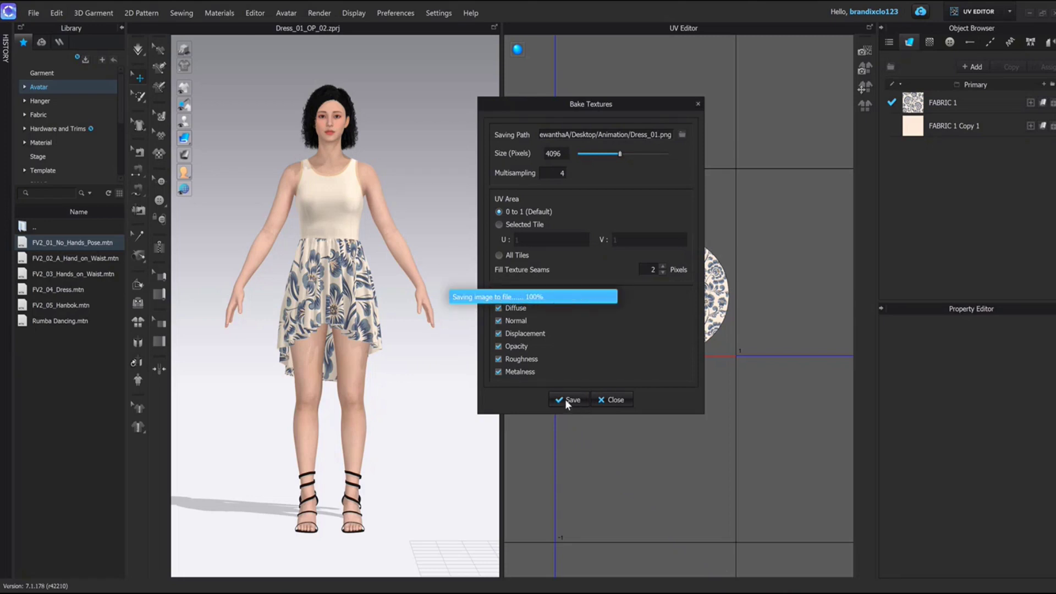
- Export the entire animation as Alembic (OGAWA) with thick garment, unified UV coordinates, avatar included, 30 FPS and metre scale
left_click(34, 13)
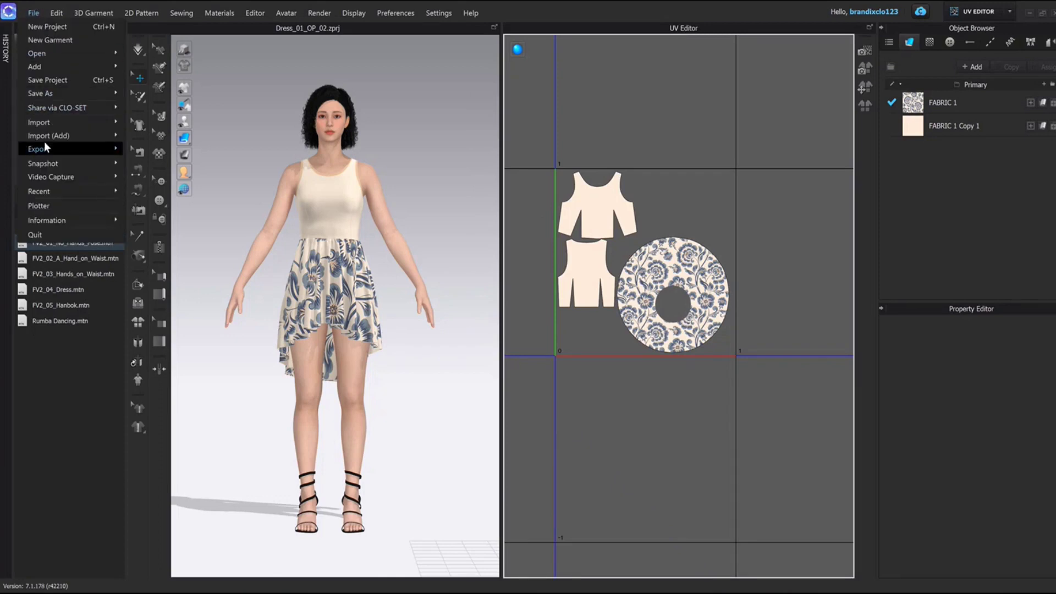
mouse_move(52, 147)
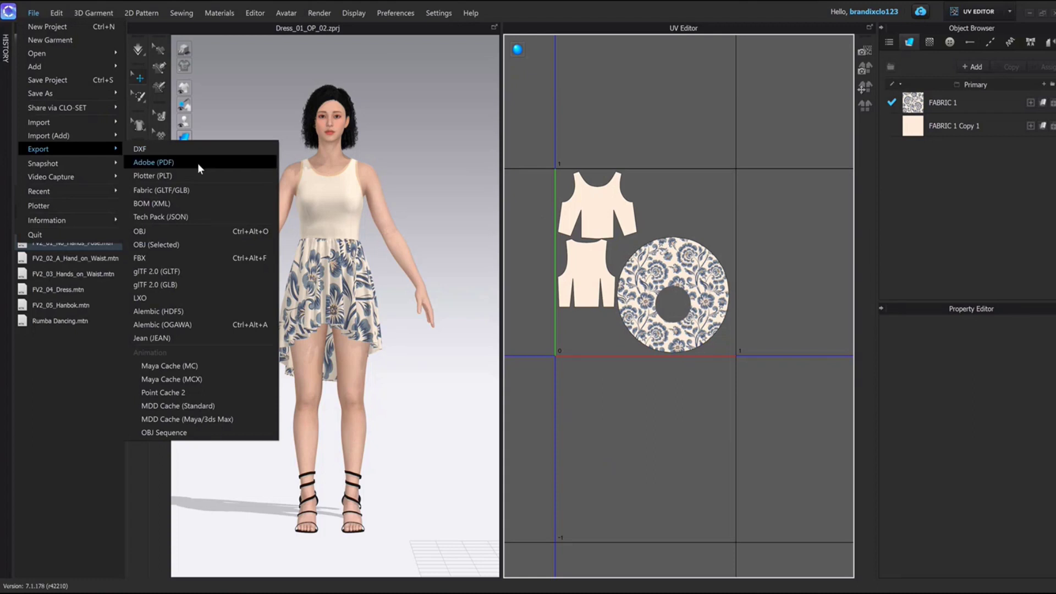
left_click(214, 325)
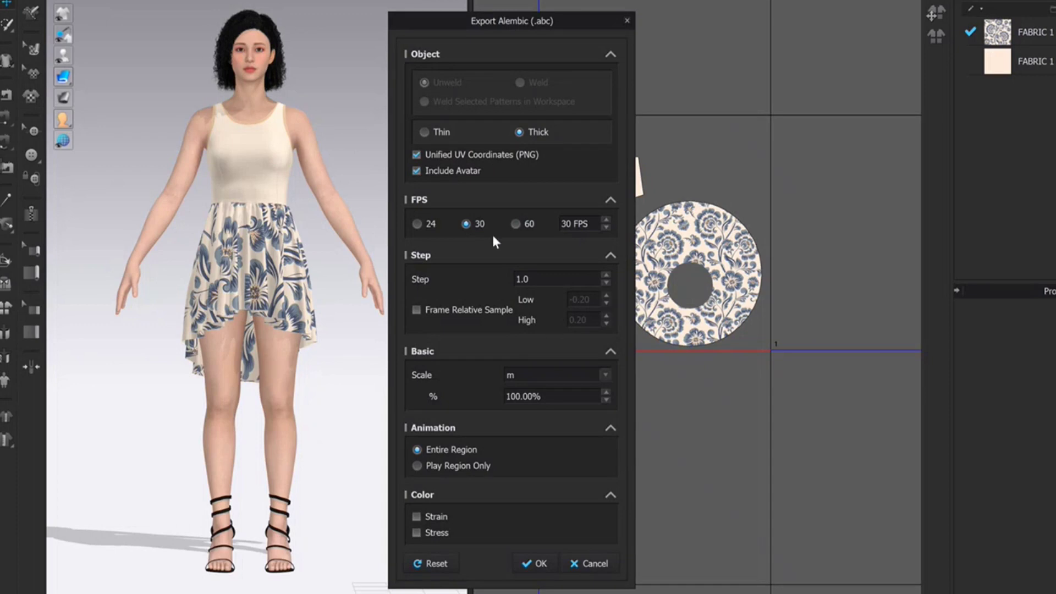
left_click_drag(579, 21, 585, 15)
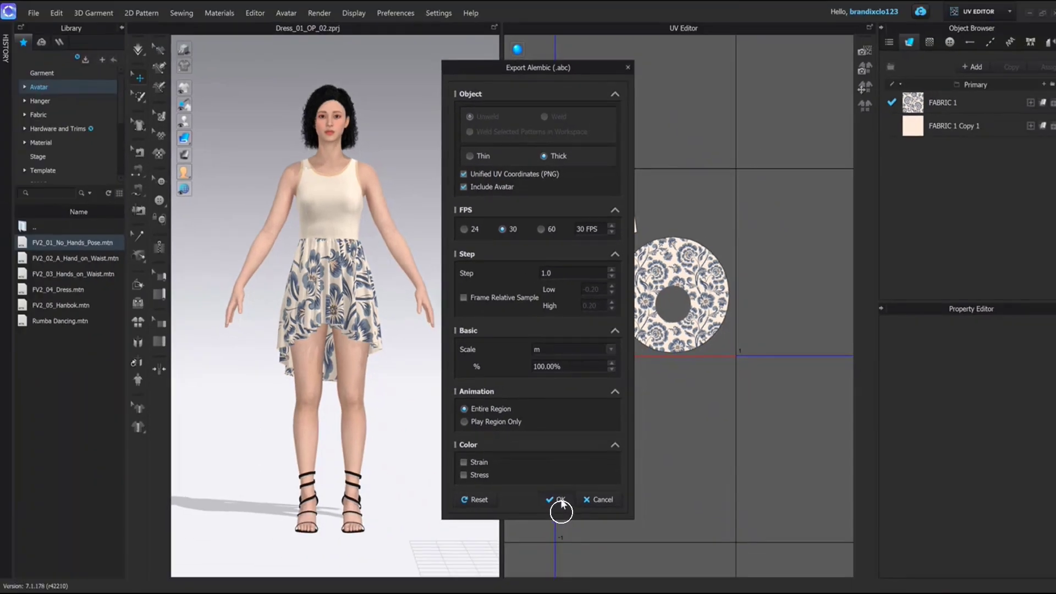
left_click(538, 560)
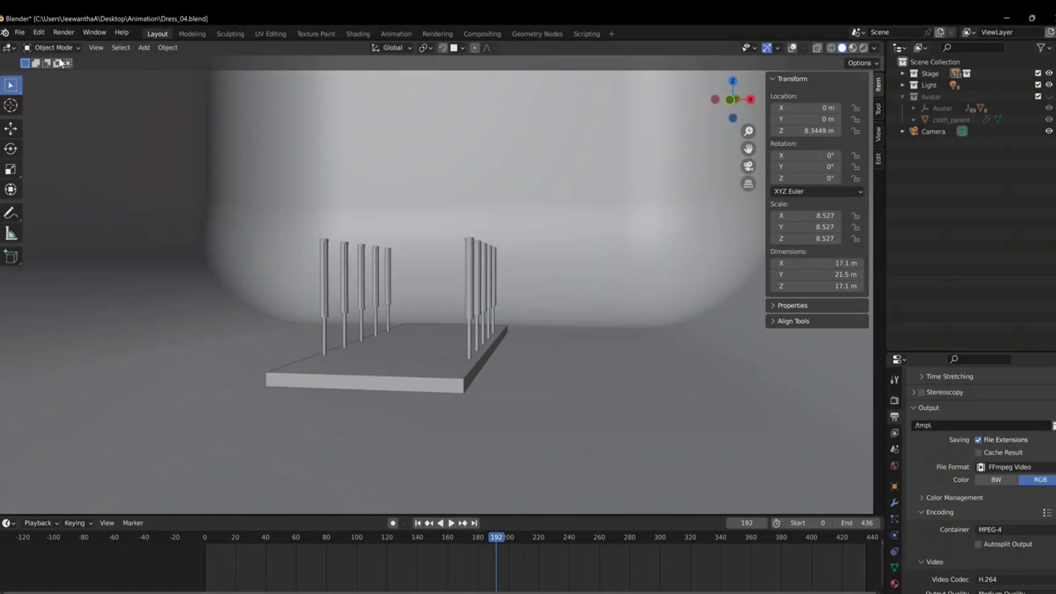
- Import the exported Alembic (.abc) animation into the stage scene in Blender
left_click(20, 32)
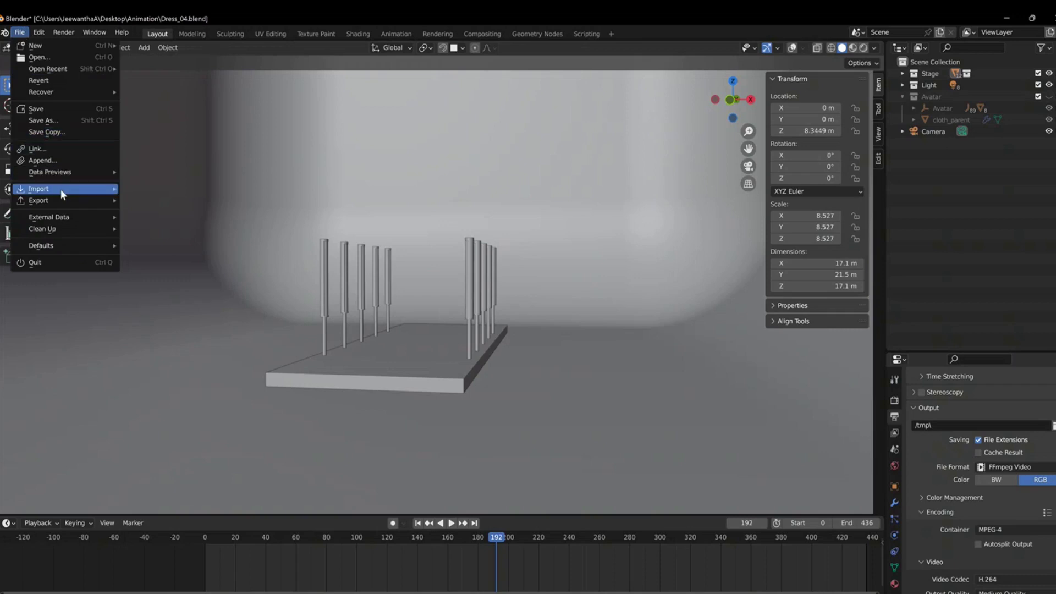
mouse_move(60, 189)
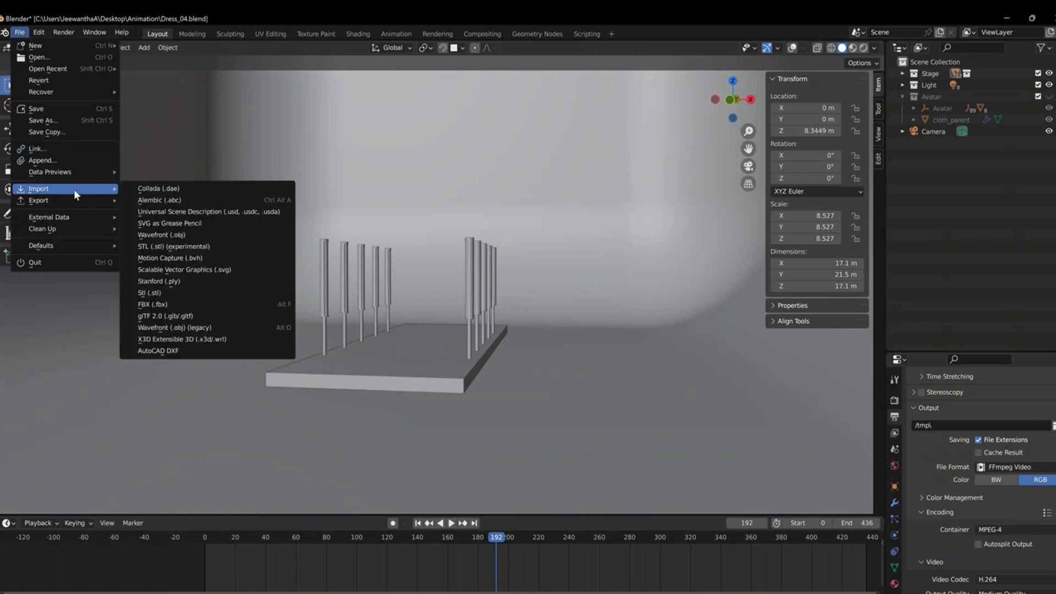
left_click(236, 199)
double_click(259, 122)
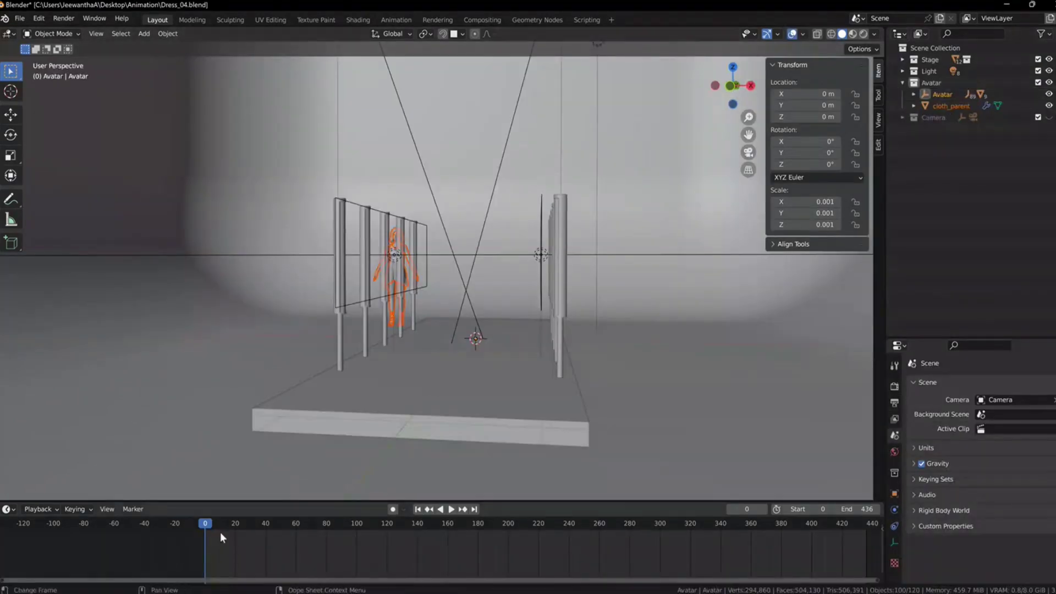
- Play the imported walk animation, scrub to frame 207 and stop playback there
key("space")
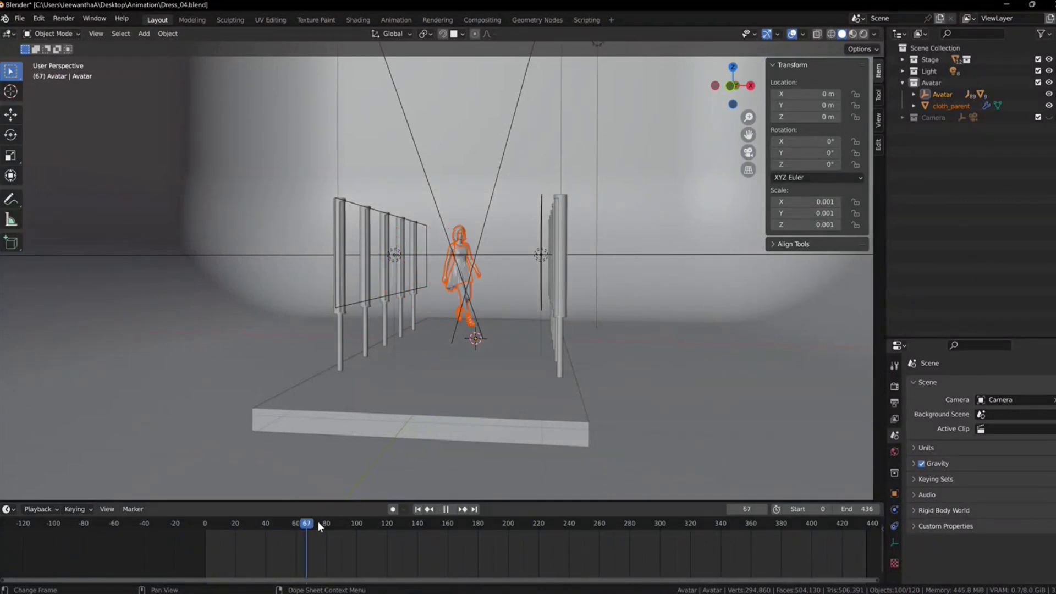
left_click_drag(358, 522, 521, 528)
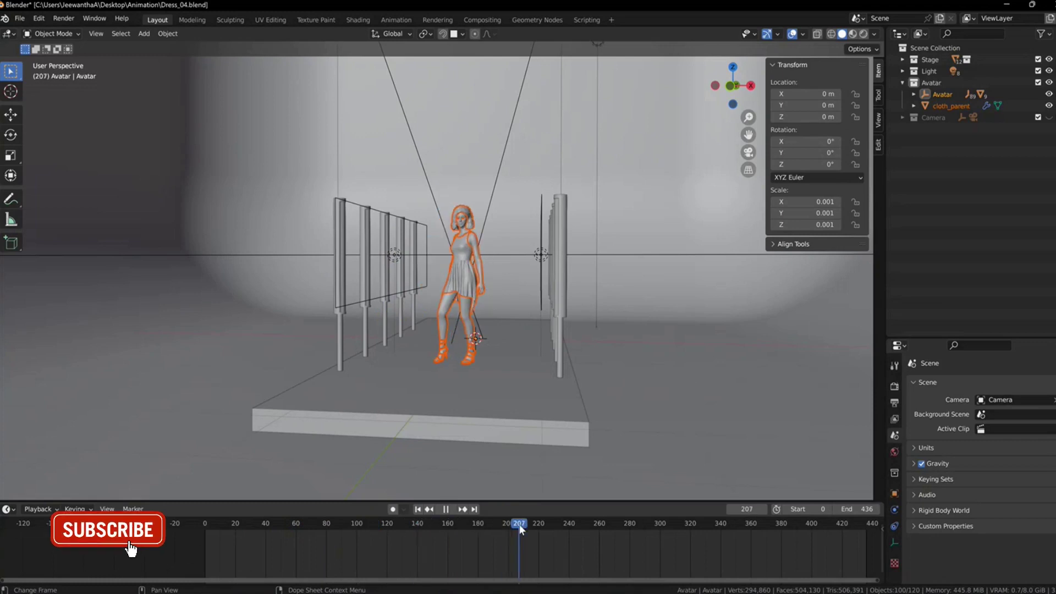
key("space")
- Delete the hair object from the imported avatar
scroll(506, 276, "up", 4)
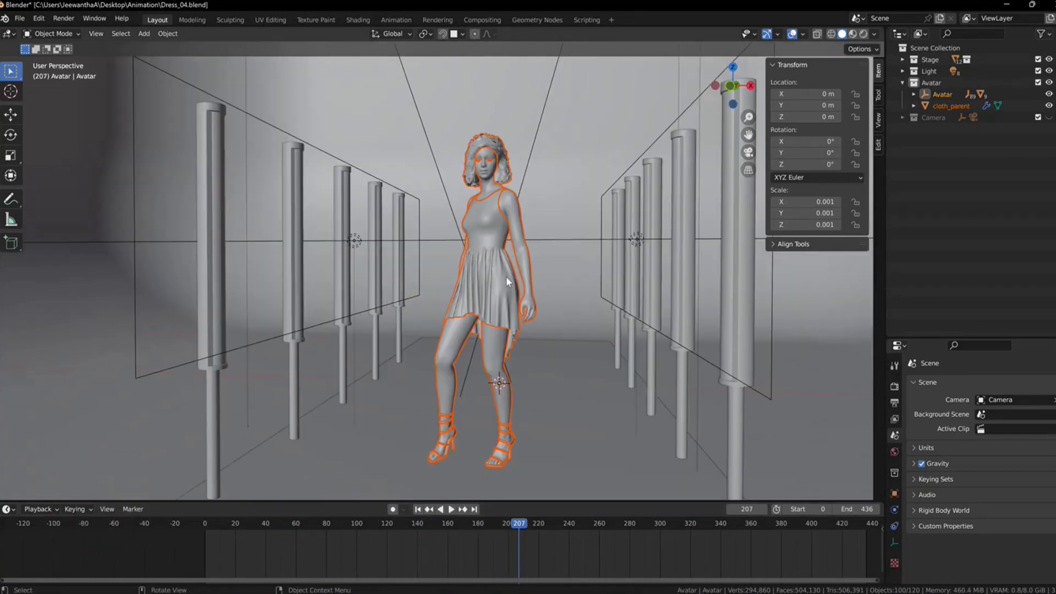
middle_click_drag(501, 388, 502, 353, "shift")
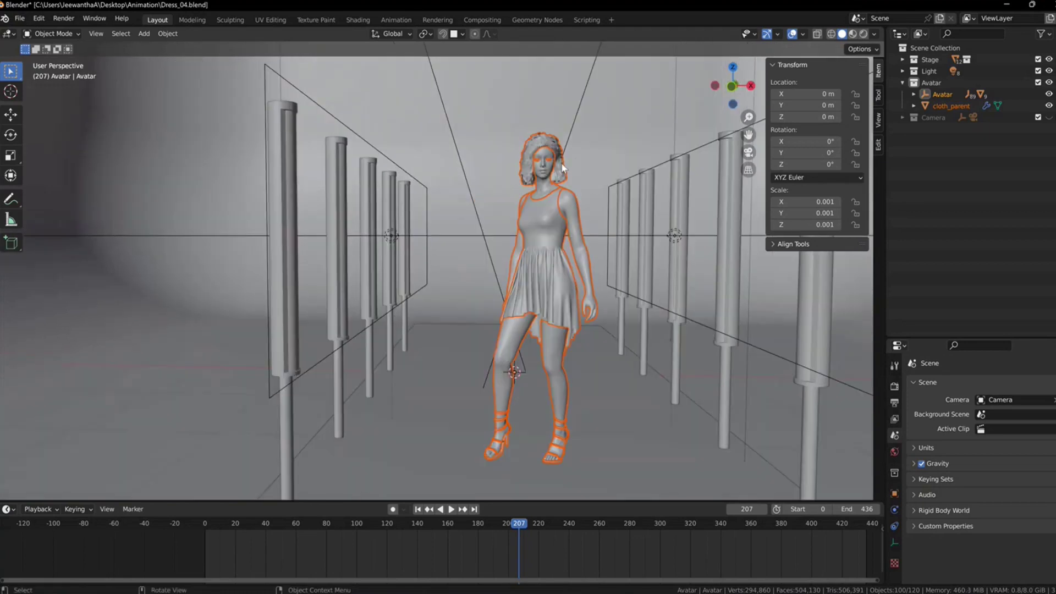
left_click(562, 165)
key("x")
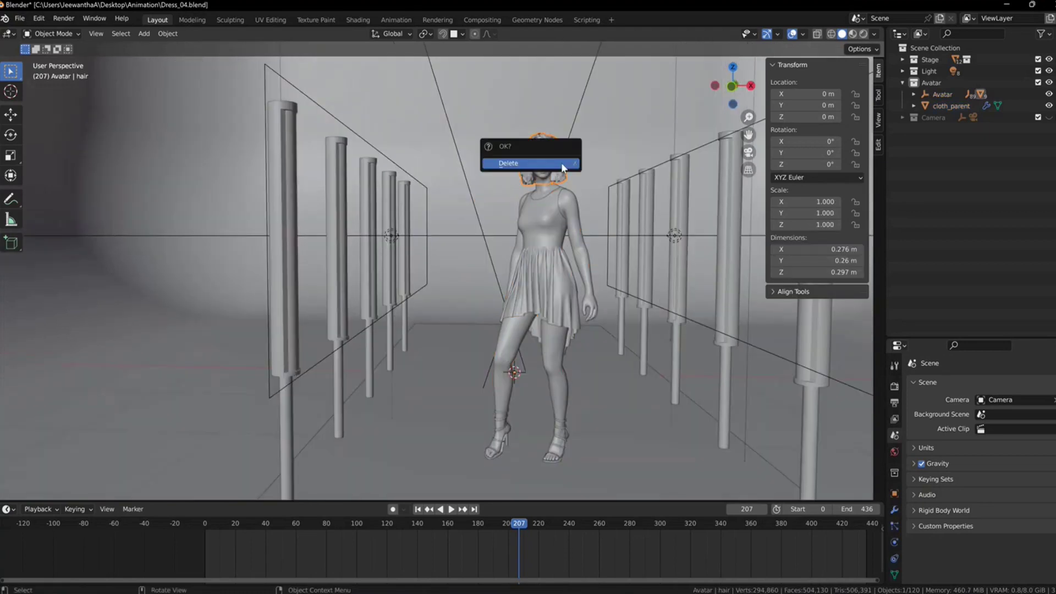
left_click(561, 163)
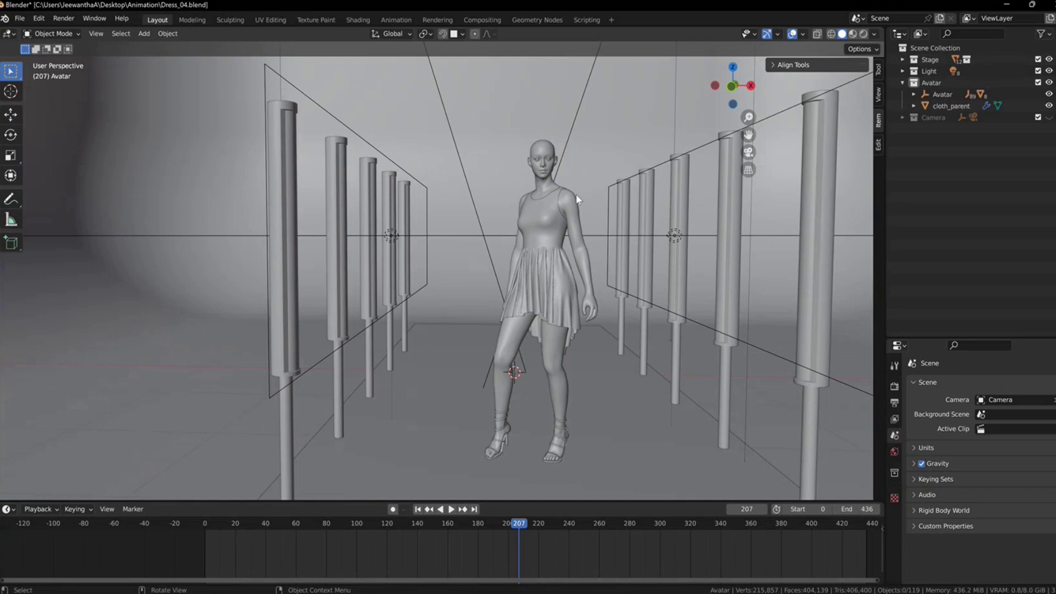
- Open the Shading workspace and set the 3D viewport to rendered shading
left_click(357, 20)
left_click_drag(530, 345, 528, 388)
scroll(499, 274, "up", 6)
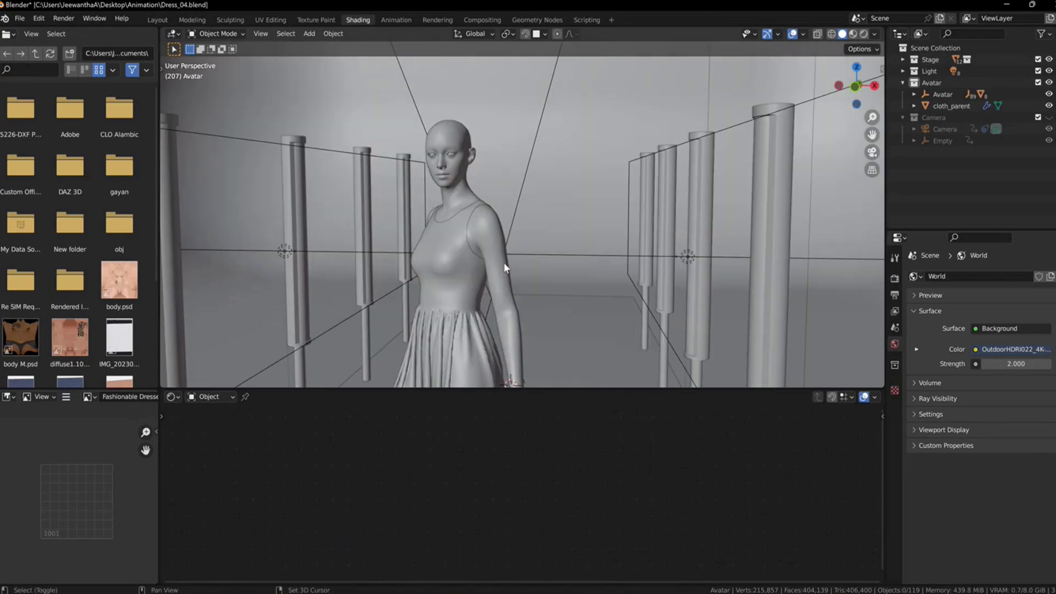
scroll(537, 238, "down", 3)
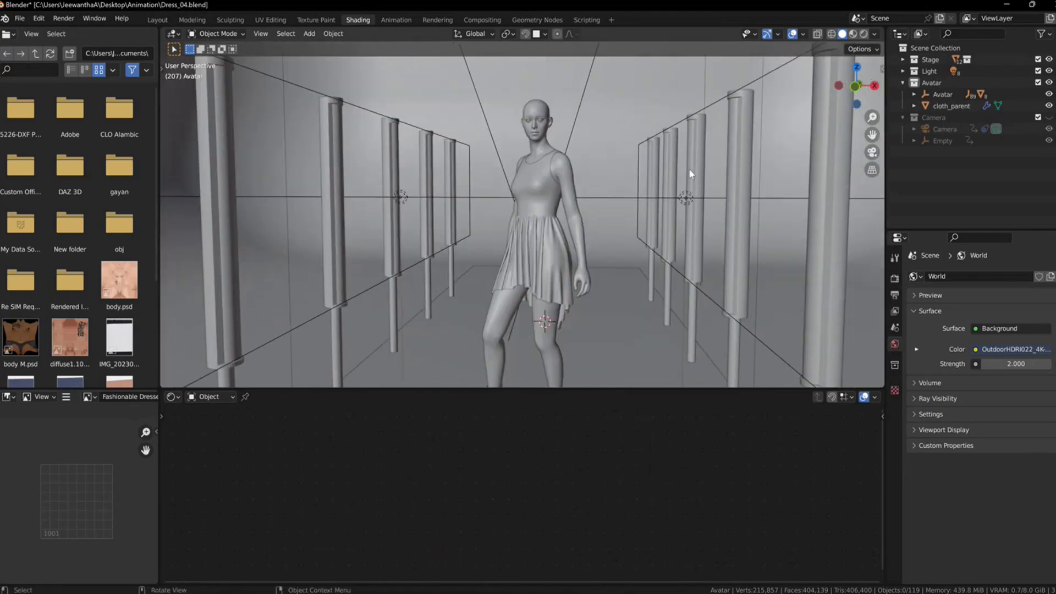
left_click(862, 35)
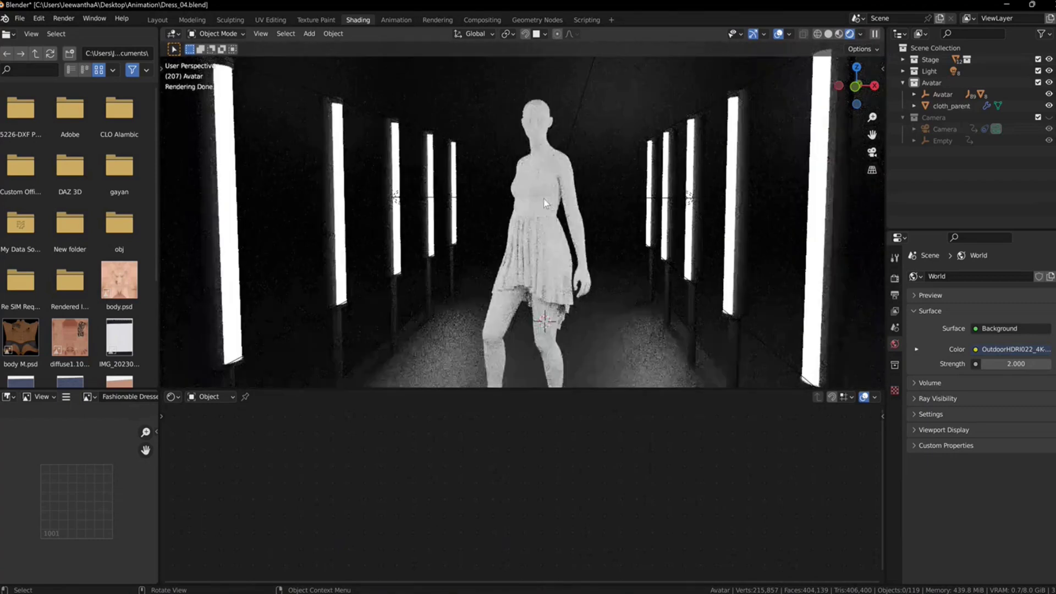
- Create a new material for the dress and name it Cloth
left_click(544, 203)
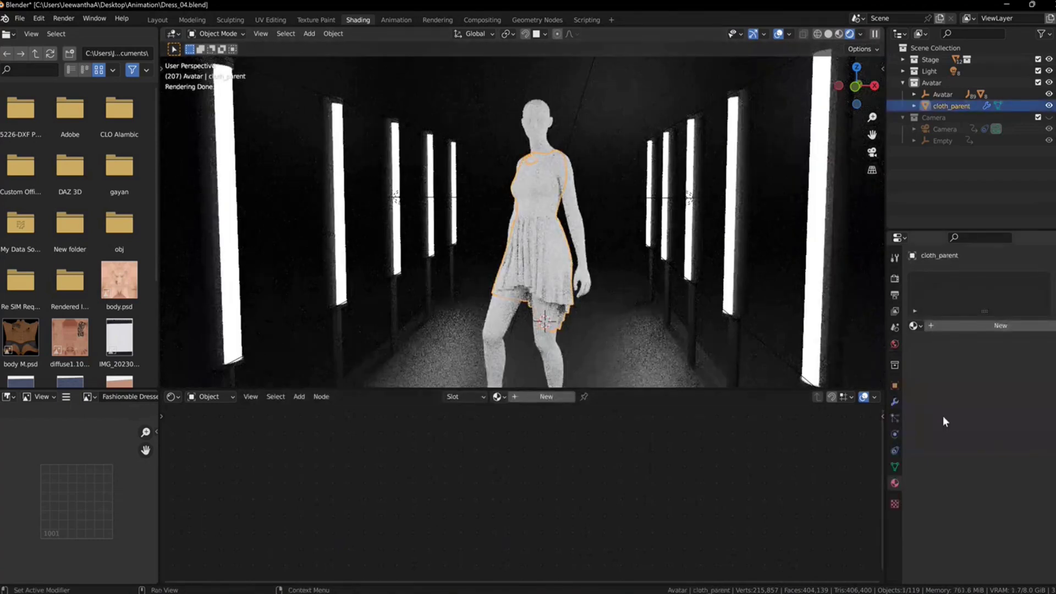
left_click(961, 325)
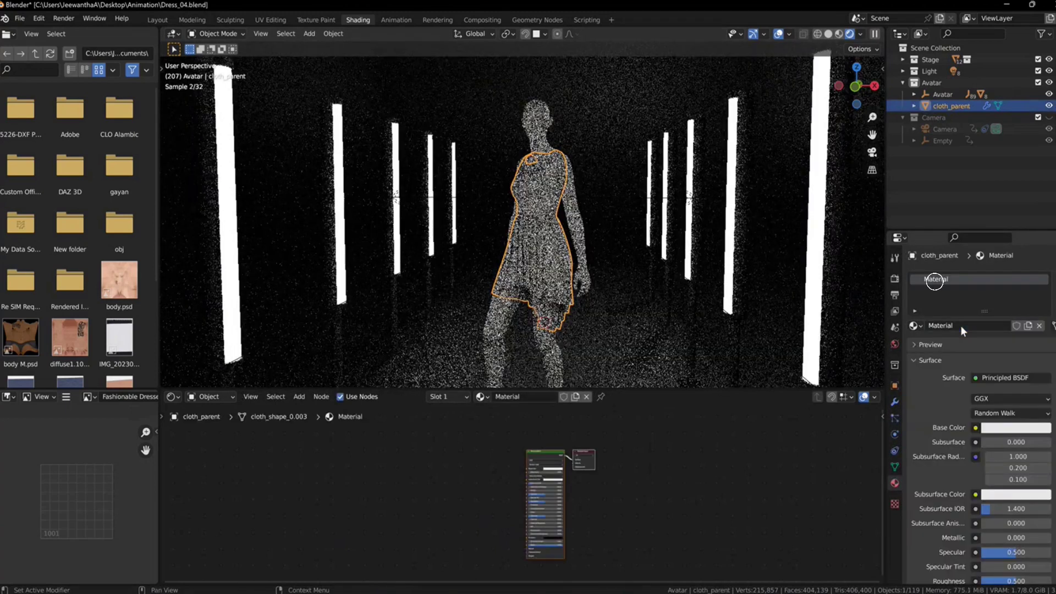
double_click(943, 279)
type("Cloth")
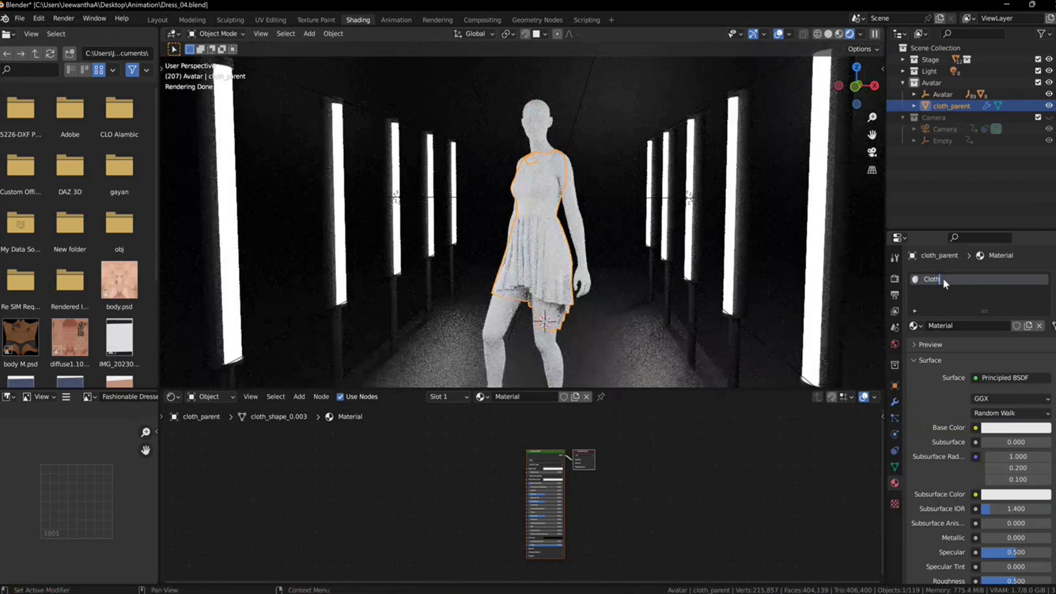
key("Return")
- Enlarge the node editor and add the Dress_01_diffuse_1001 image from the Animation folder beside the Principled BSDF node
scroll(562, 497, "up", 2)
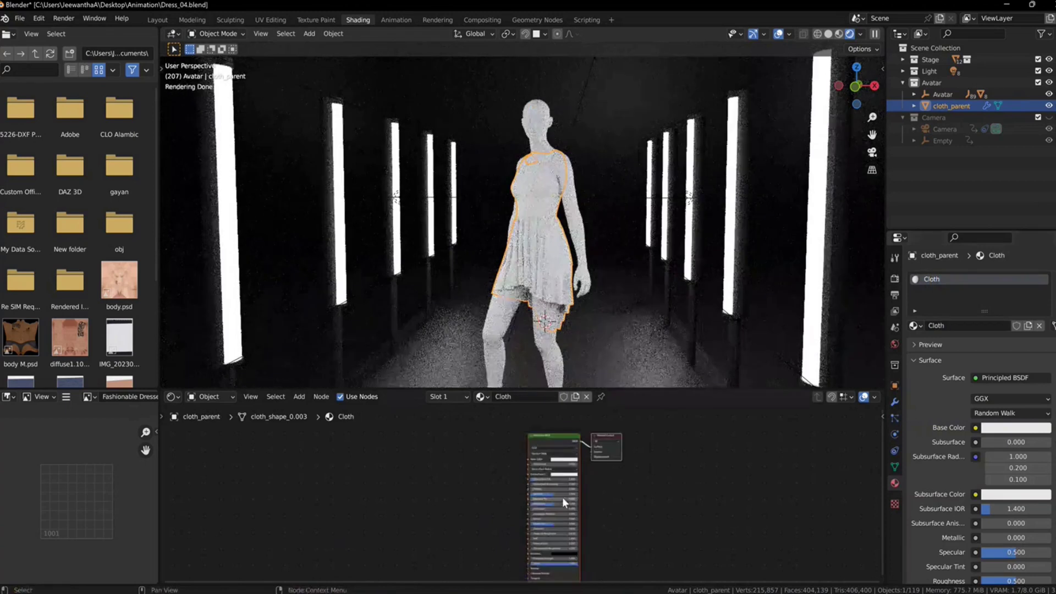
left_click_drag(663, 389, 663, 313)
scroll(591, 438, "up", 2)
middle_click_drag(673, 444, 675, 456)
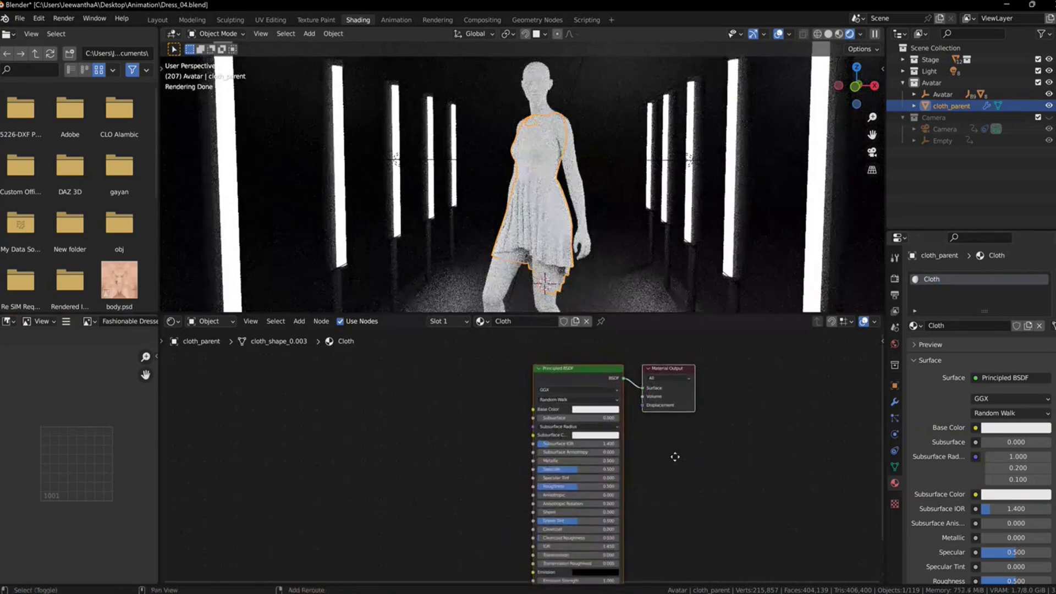
key("alt+Tab")
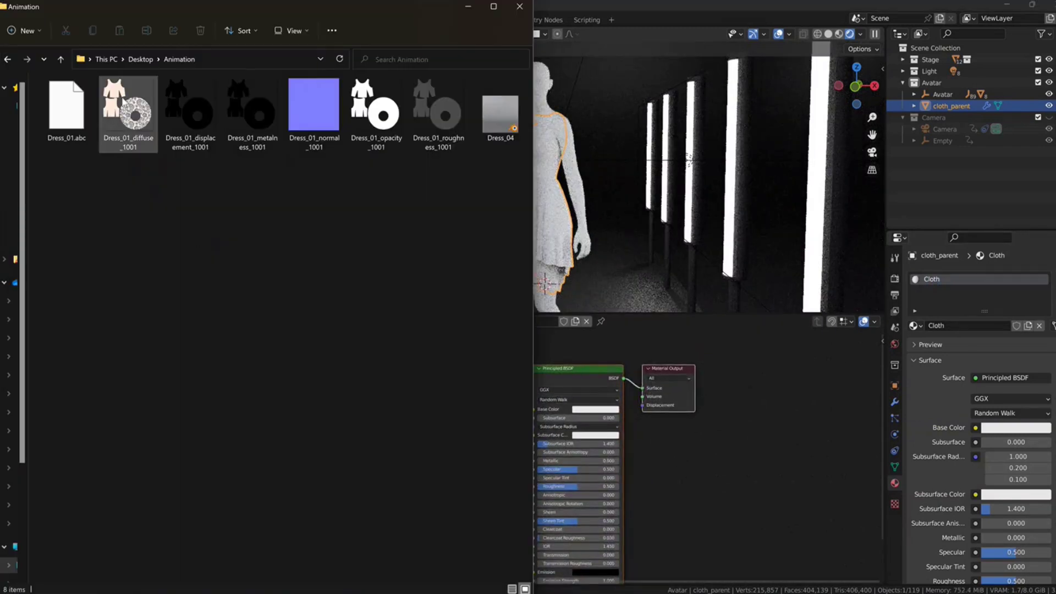
left_click_drag(124, 105, 706, 463)
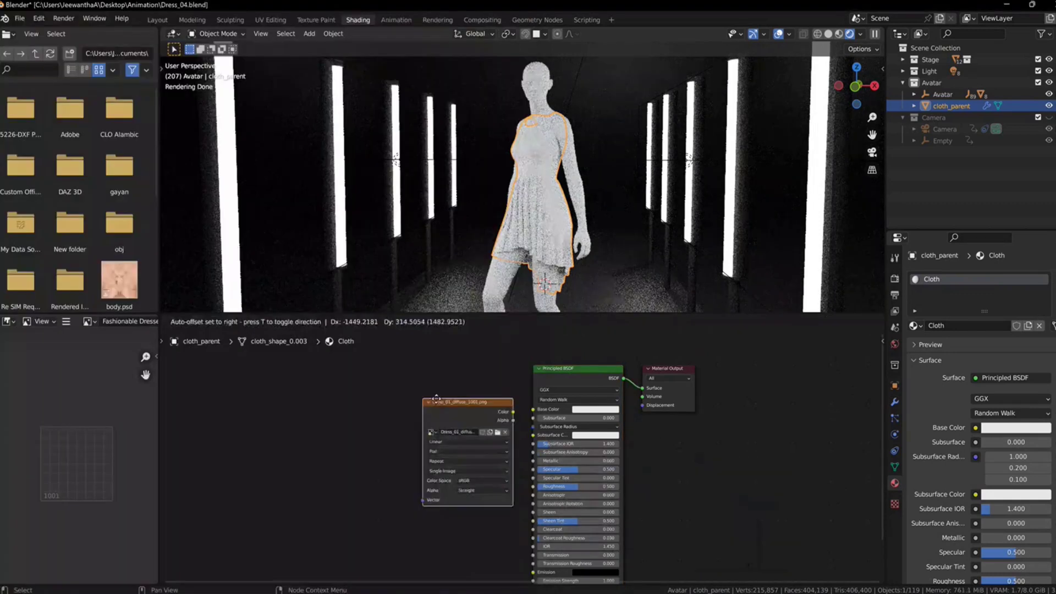
left_click(436, 399)
- Connect the diffuse texture's Color output to the Principled BSDF's Base Color and inspect the dress in the viewport
scroll(499, 405, "up", 5)
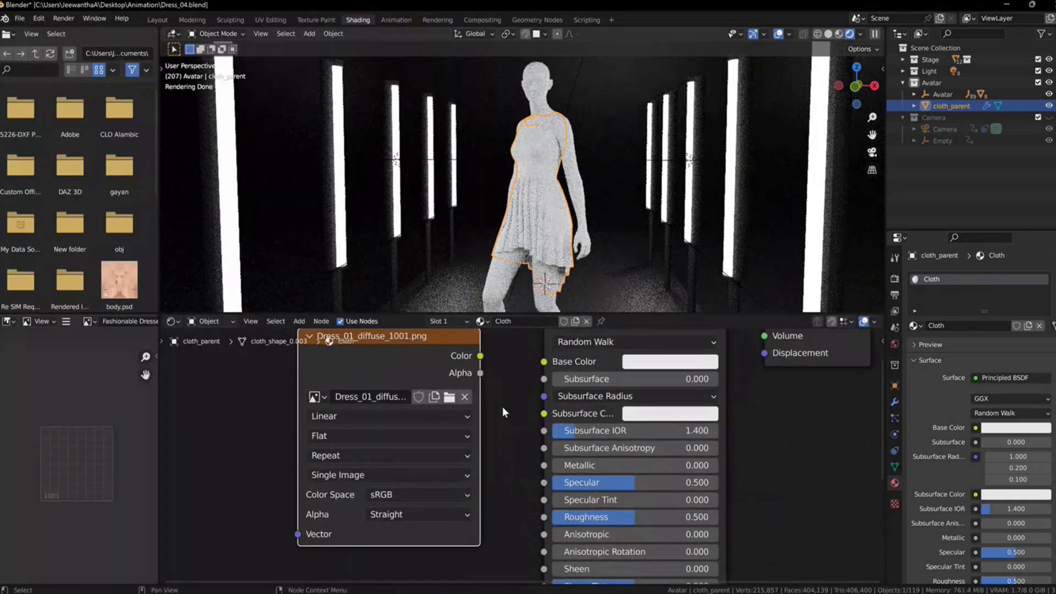
middle_click_drag(503, 407, 498, 445)
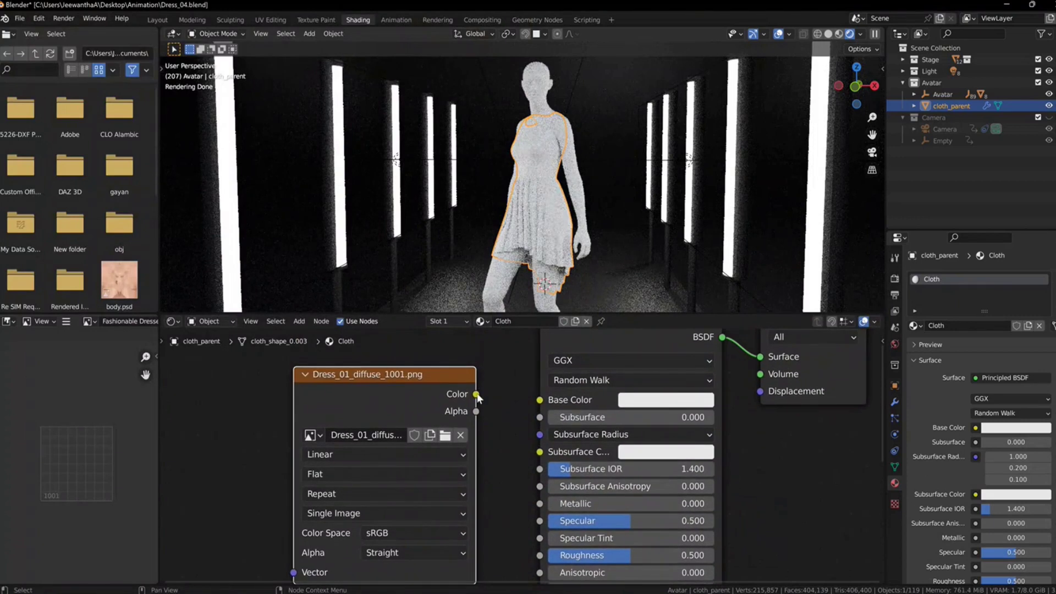
left_click_drag(477, 395, 539, 402)
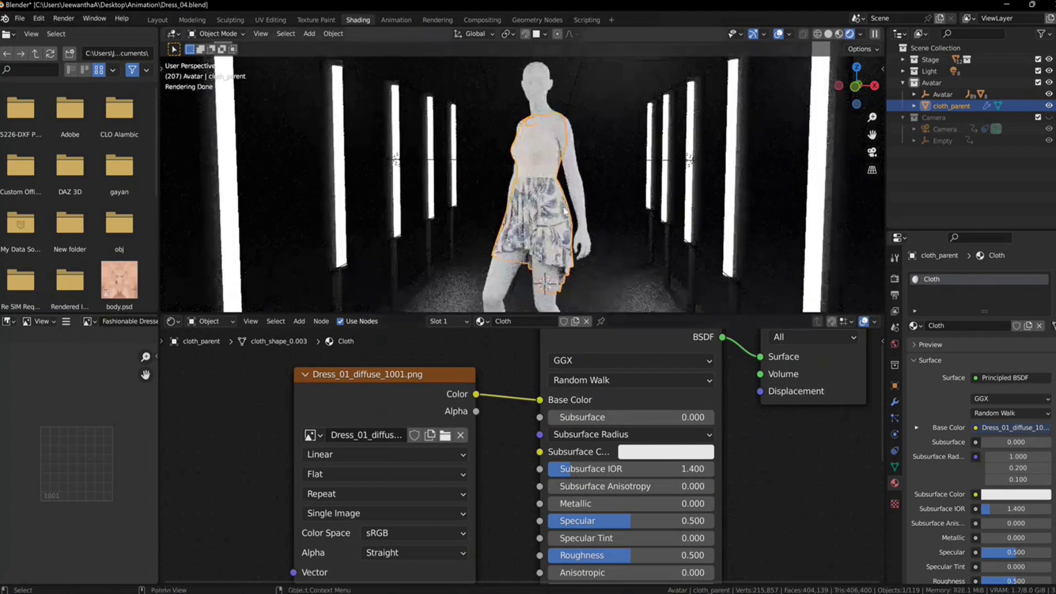
scroll(562, 206, "up", 6)
scroll(563, 206, "down", 5)
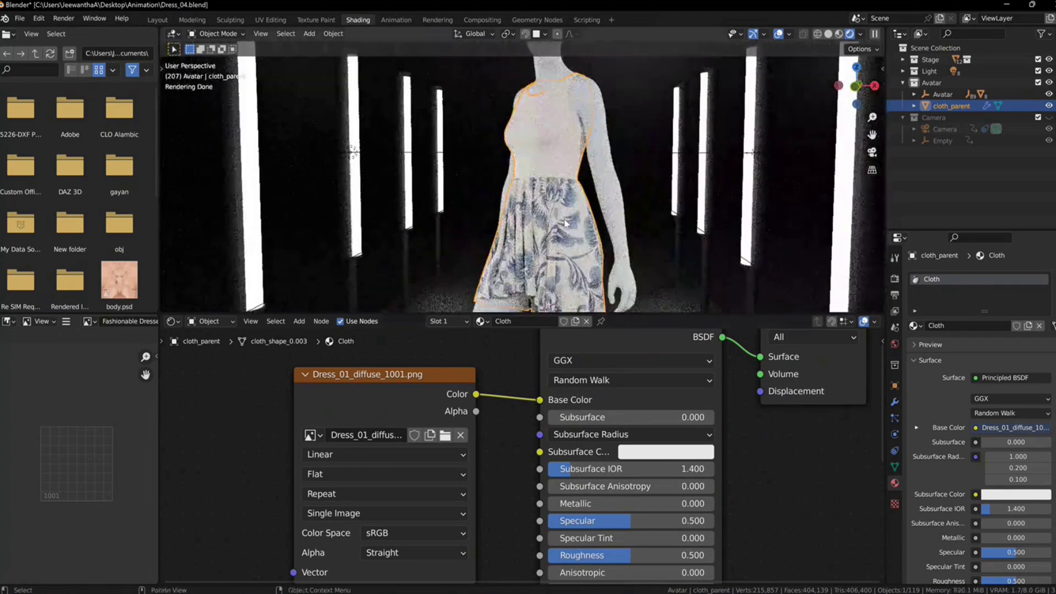
- Add the Dress_01_normal_1001 image from the Animation folder to the Cloth material's nodes
scroll(571, 383, "down", 3)
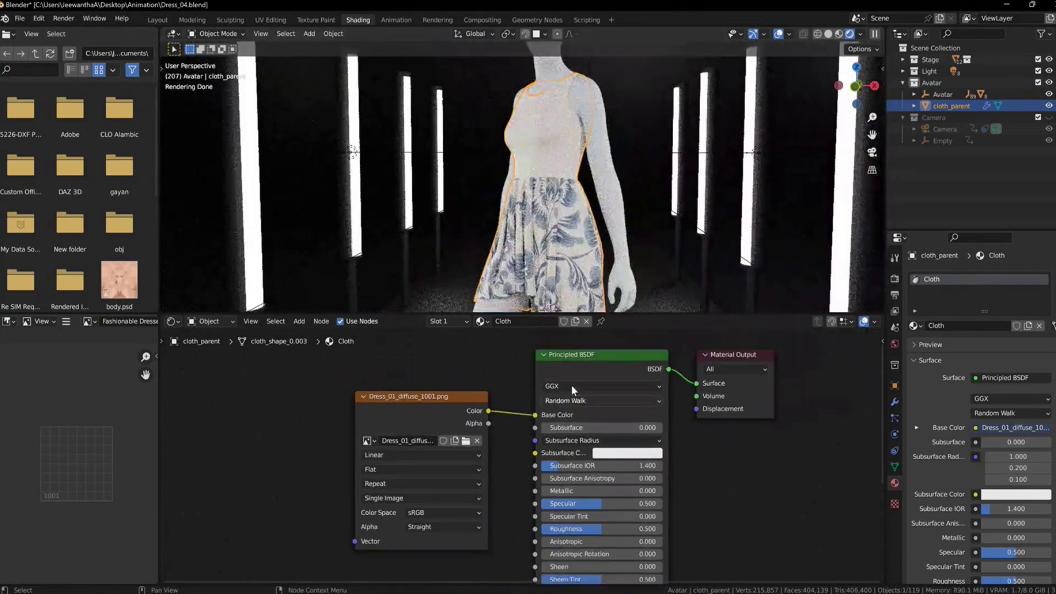
scroll(572, 386, "down", 4)
middle_click_drag(692, 464, 665, 444)
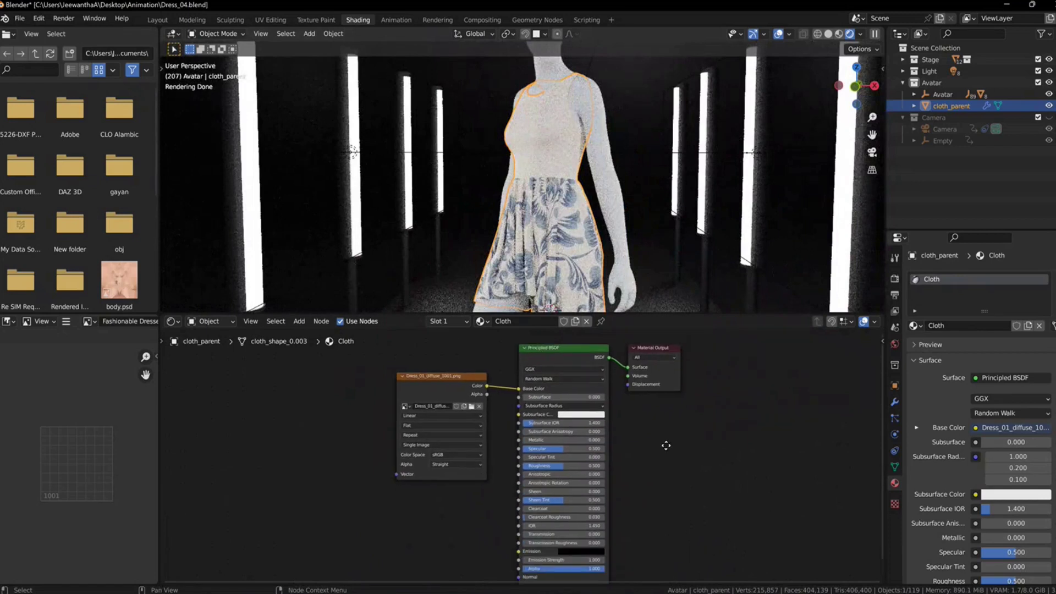
key("alt+Tab")
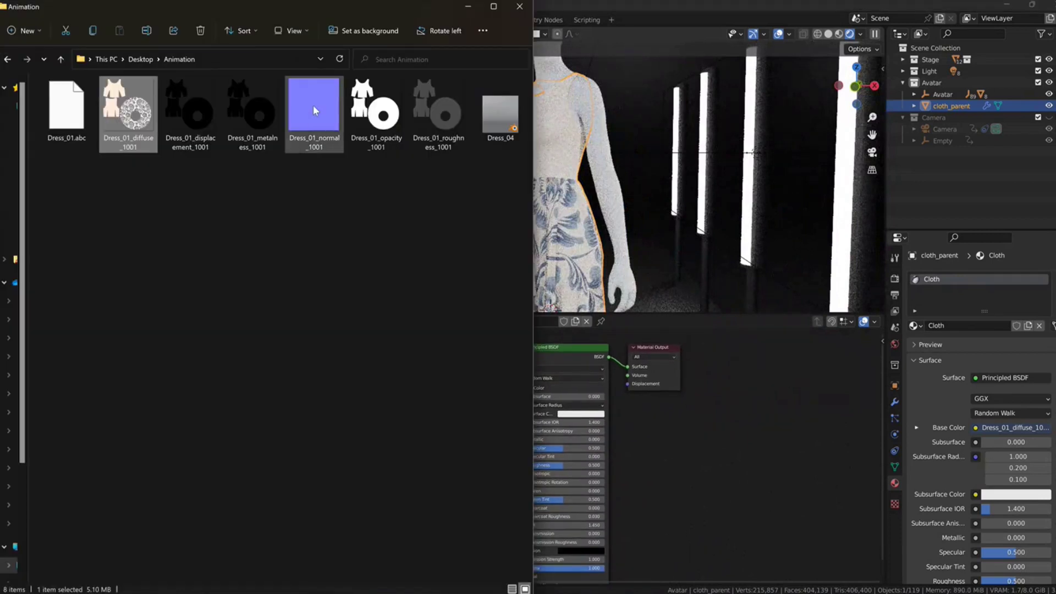
left_click_drag(312, 104, 656, 474)
- Arrange the texture nodes so that the normal image sits below the diffuse image, with space before the Principled BSDF
scroll(655, 471, "down", 1)
middle_click_drag(655, 470, 694, 391)
left_click_drag(736, 390, 486, 436)
scroll(514, 440, "down", 1)
middle_click_drag(514, 440, 508, 473)
left_click_drag(490, 355, 467, 347)
scroll(531, 503, "up", 7)
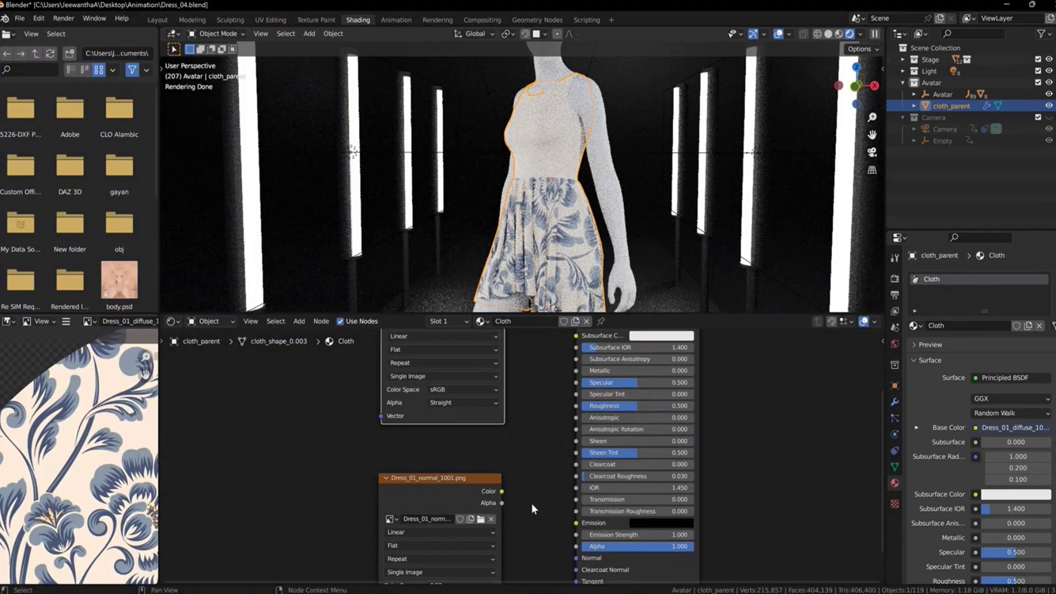
middle_click_drag(531, 503, 562, 411)
left_click_drag(506, 388, 464, 451)
- Add a Normal Map vector node between the normal image and the Principled BSDF
left_click(299, 323)
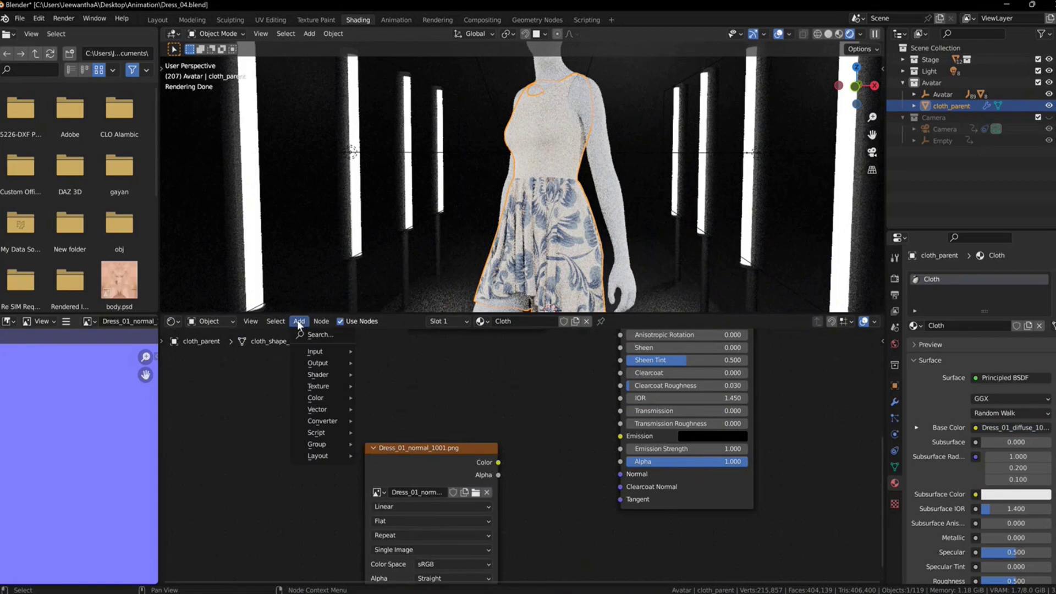
mouse_move(316, 389)
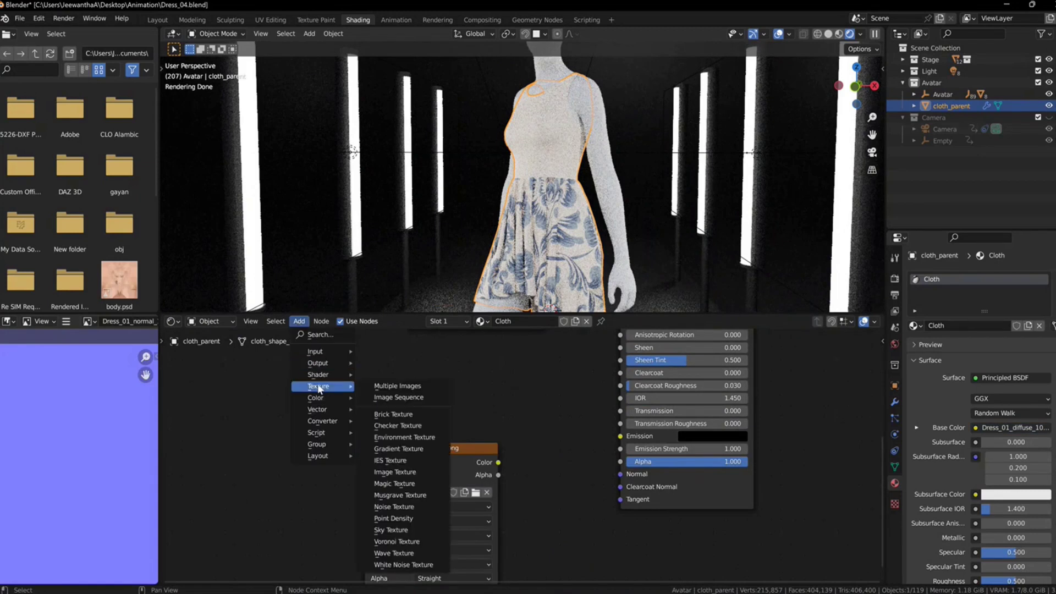
mouse_move(335, 409)
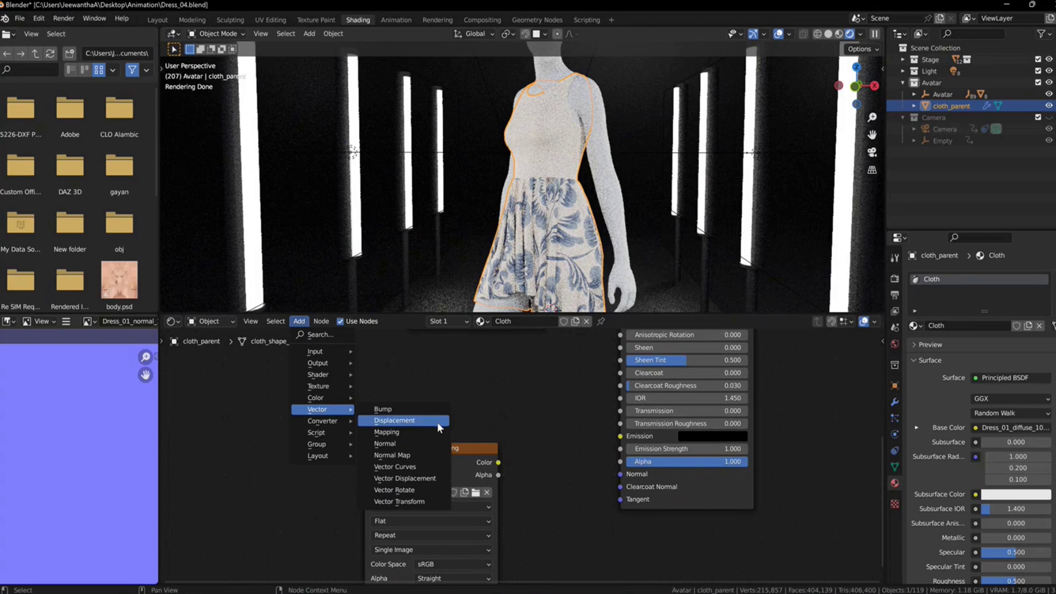
left_click(421, 455)
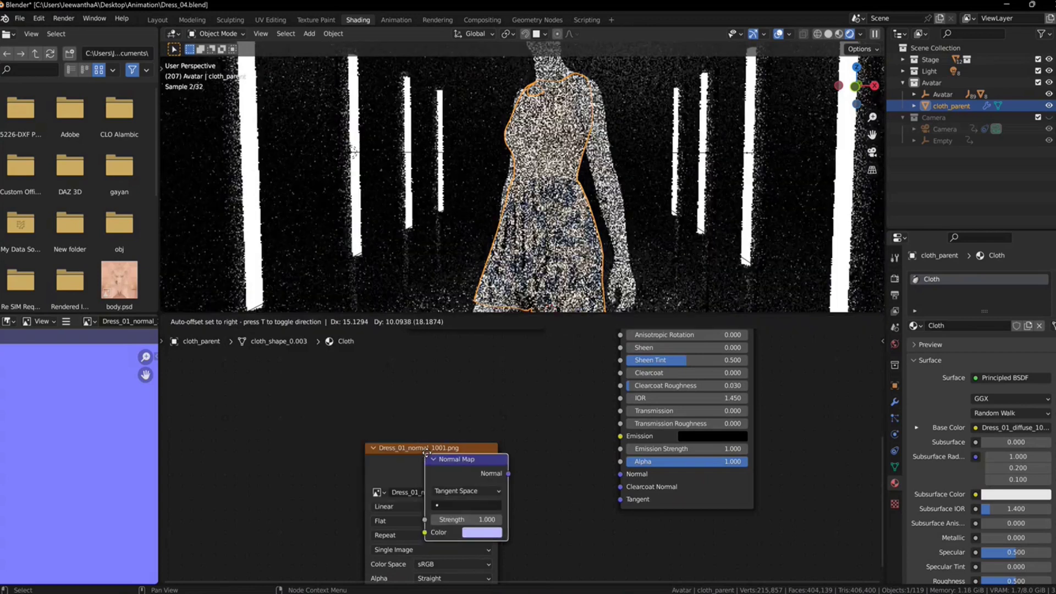
left_click(592, 473)
- Link the normal image's Color to the Normal Map's Color, and the Normal Map's output to the Principled BSDF's Normal
left_click_drag(598, 471, 620, 473)
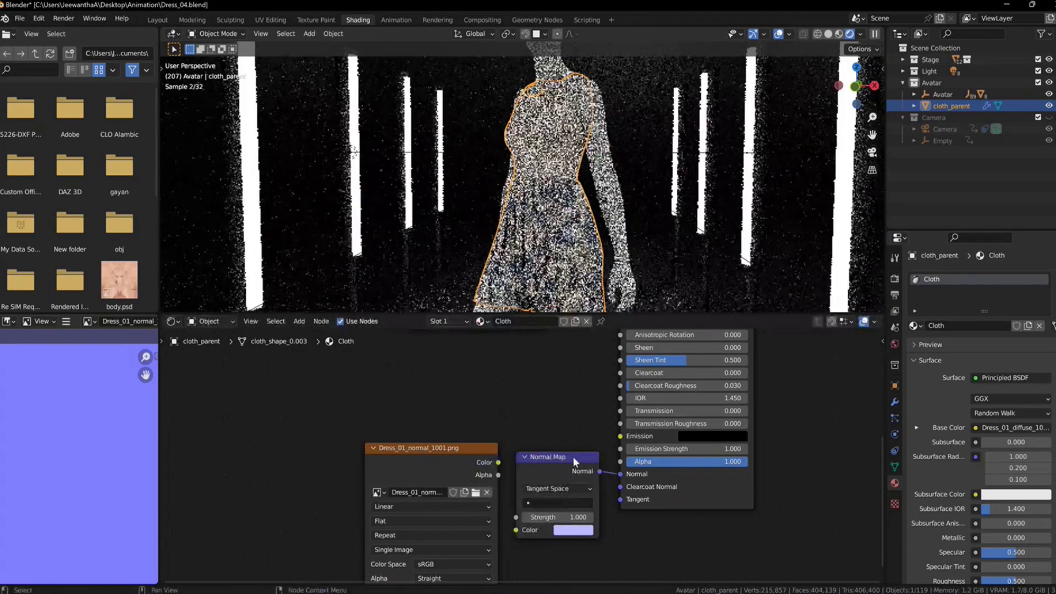
scroll(572, 457, "down", 2, "shift")
left_click_drag(491, 413, 515, 496)
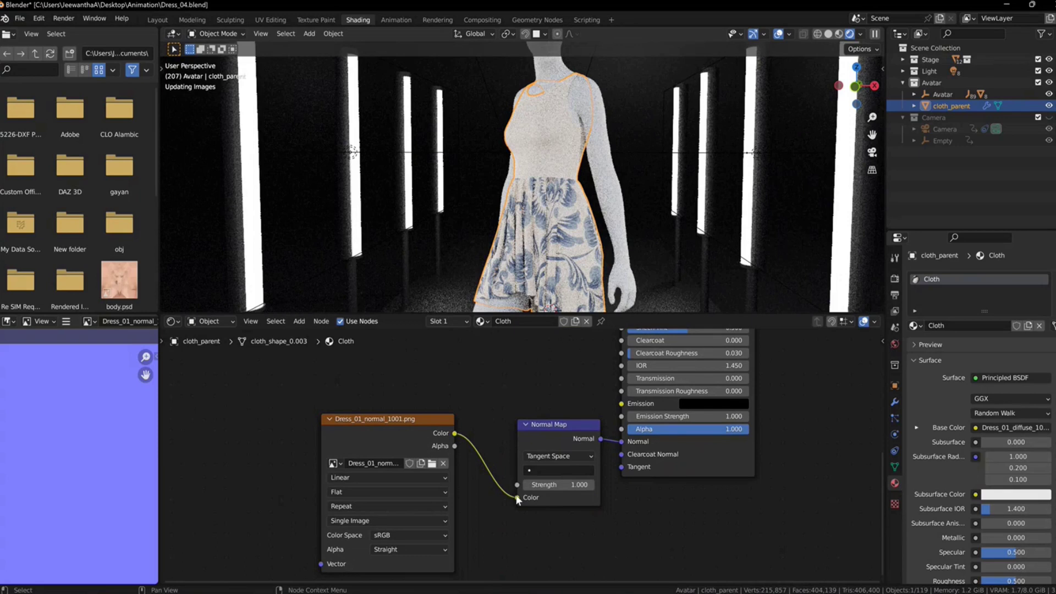
- Connect the diffuse texture's Alpha output to the Principled BSDF's Alpha input and check the complete node setup
scroll(558, 424, "down", 5)
middle_click_drag(570, 333, 551, 432)
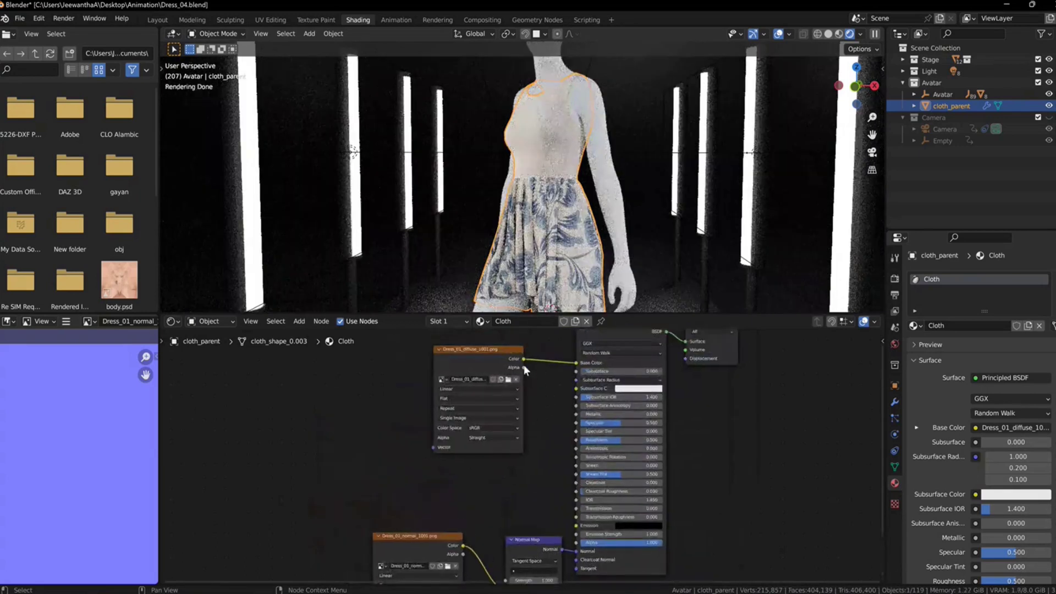
left_click_drag(525, 367, 534, 411)
left_click_drag(541, 448, 572, 542)
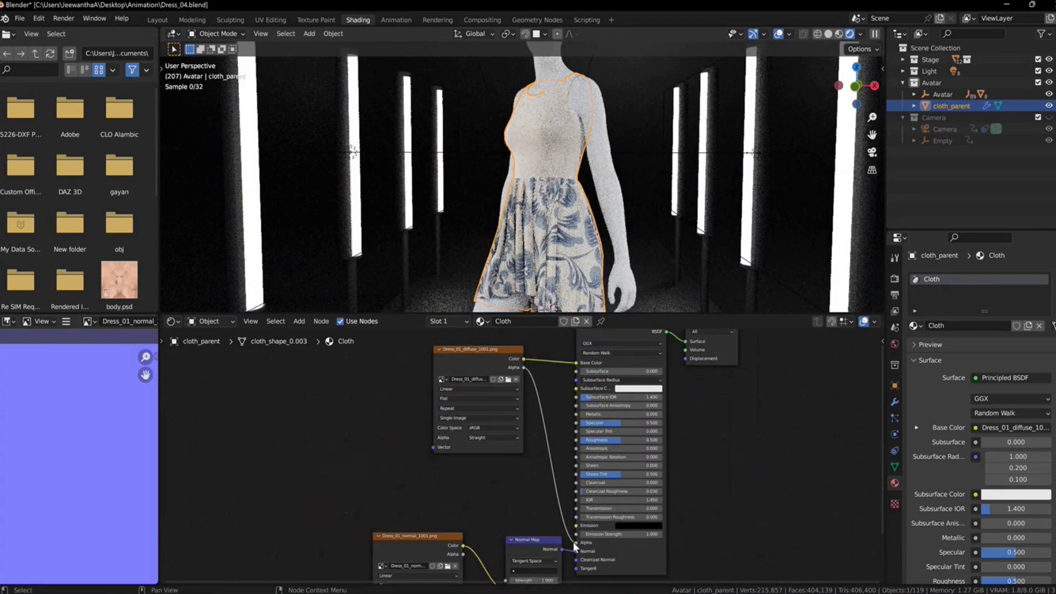
scroll(577, 544, "up", 5)
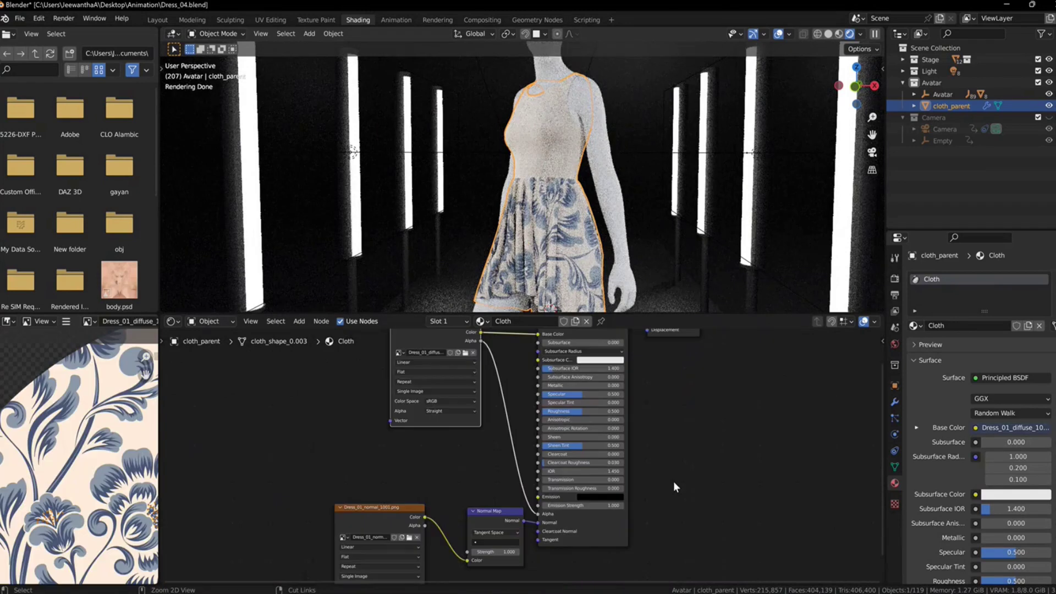
key("ctrl+space")
scroll(770, 347, "down", 3)
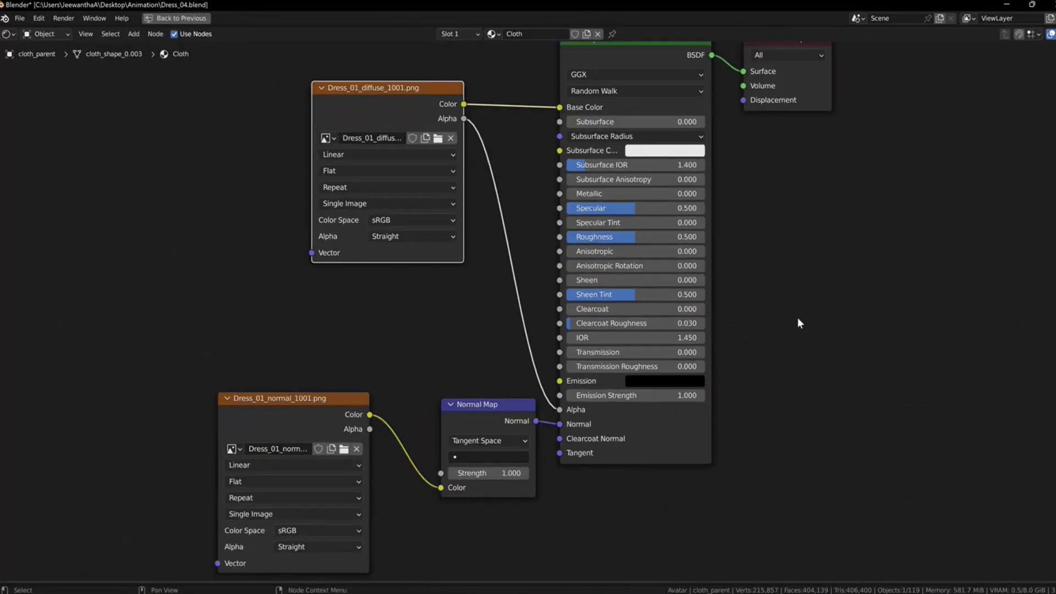
key("Home")
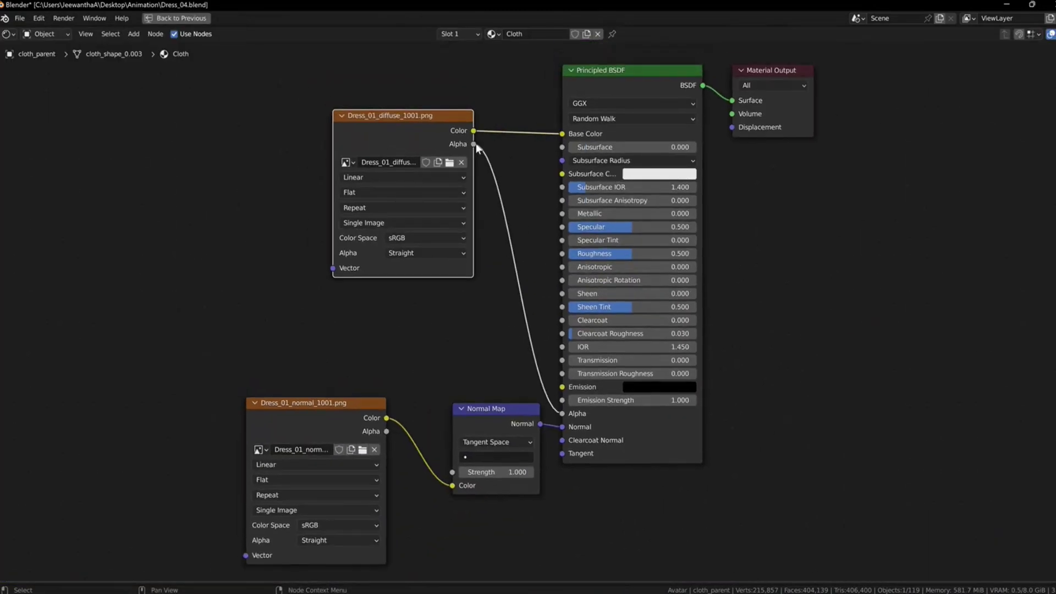
left_click_drag(477, 148, 474, 145)
key("ctrl+space")
- Create a new material for the avatar's body and name it Avatar
left_click(559, 187)
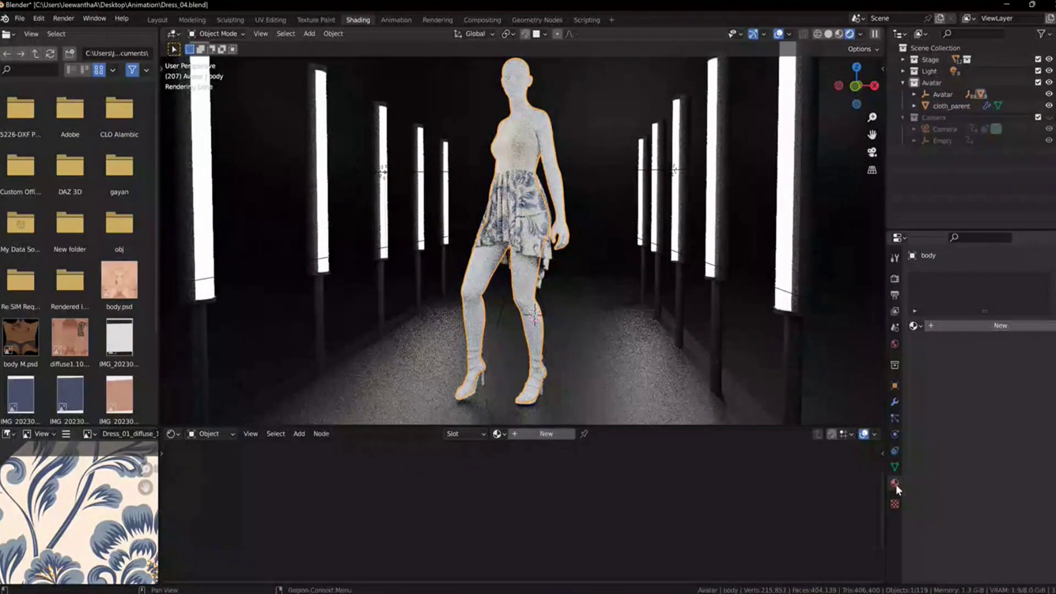
left_click(956, 325)
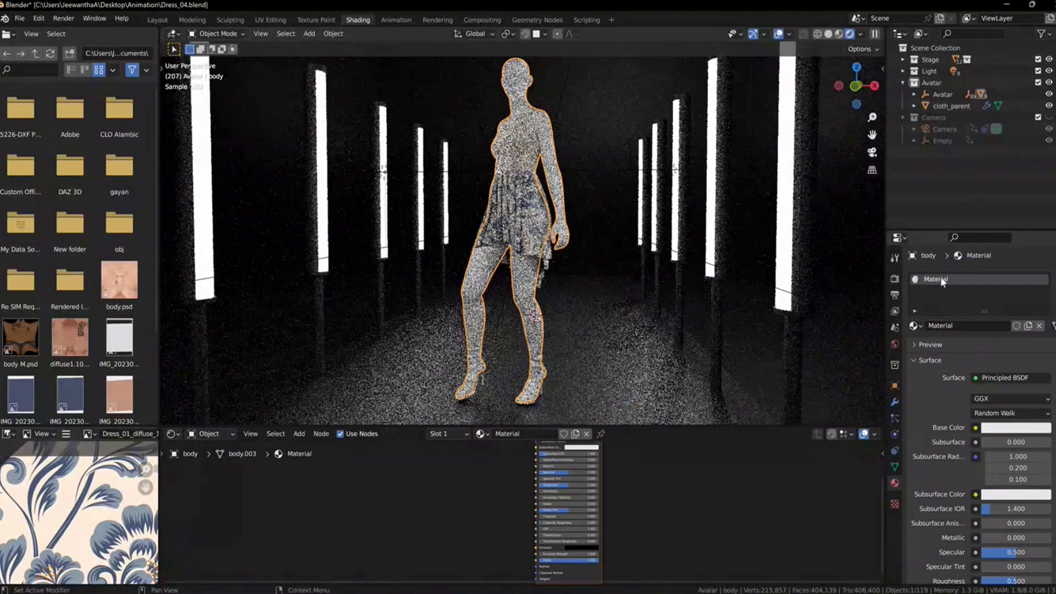
double_click(942, 279)
type("Avatar")
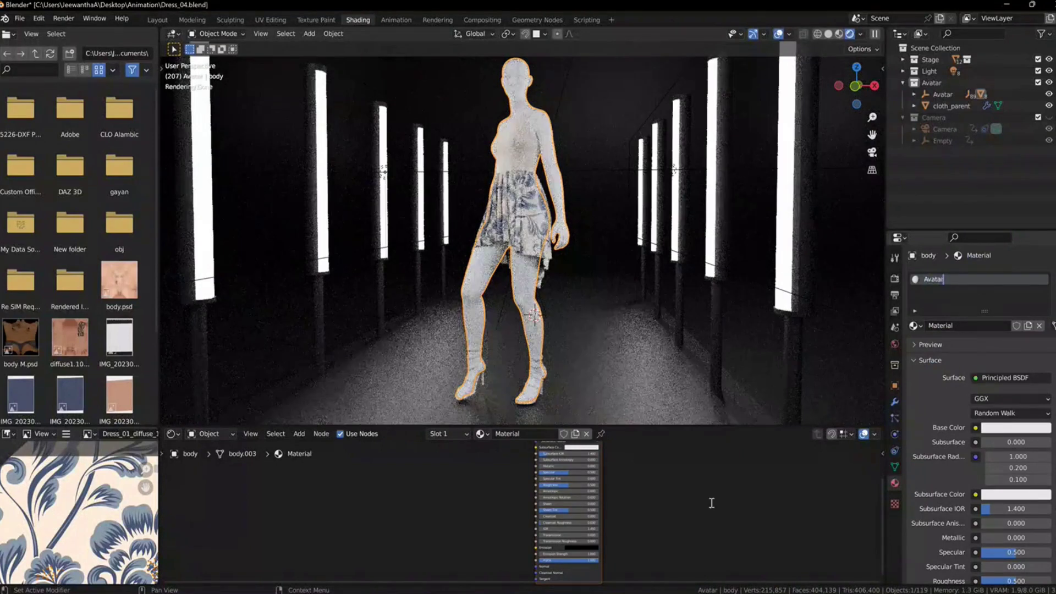
key("Return")
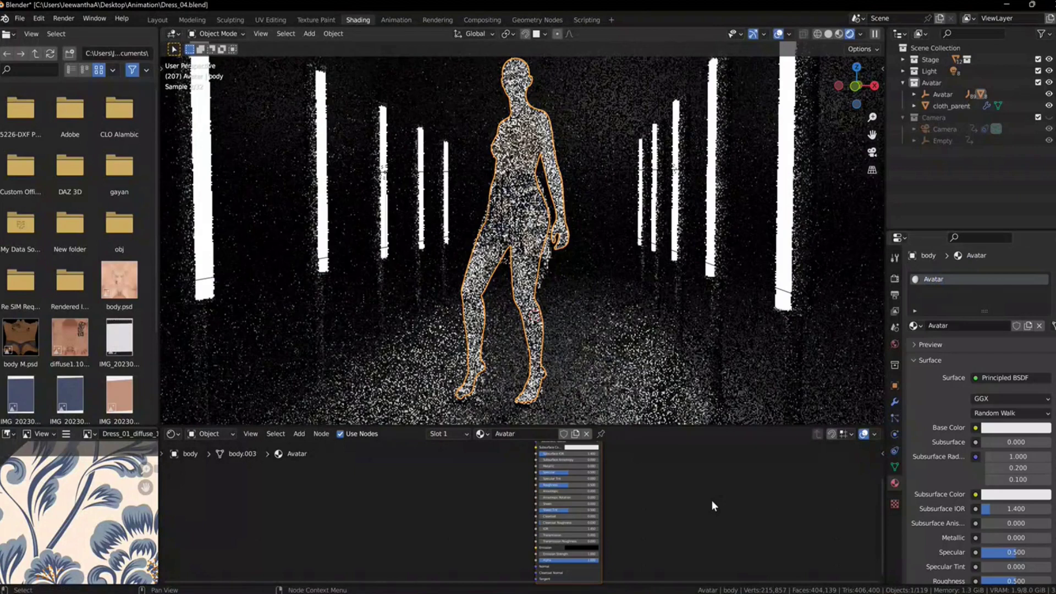
- Set the Avatar material's base color to a skin tone with hue 0.051, saturation 0.436 and value 0.528
left_click(1007, 428)
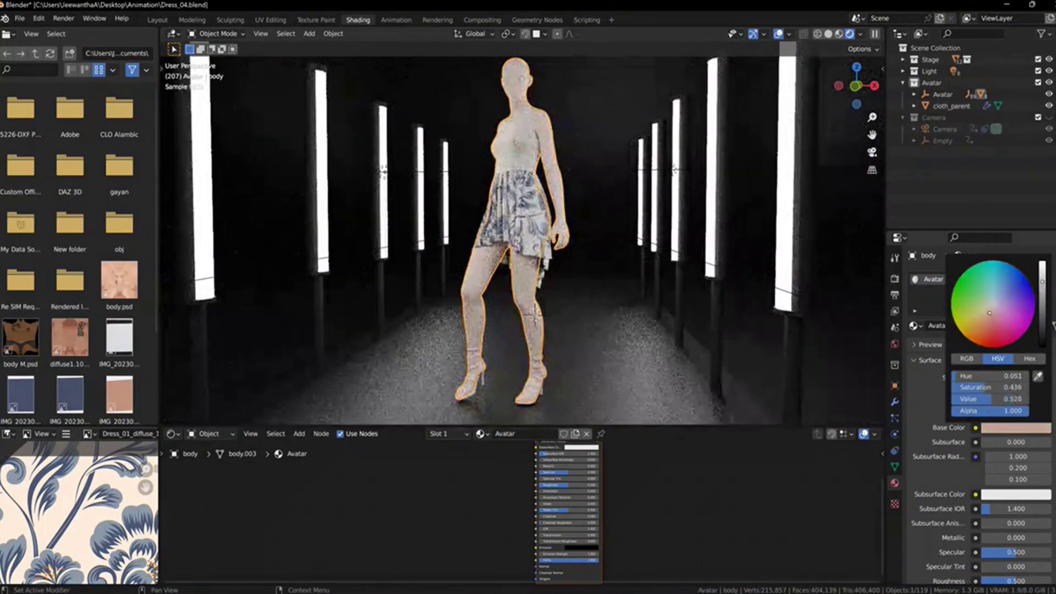
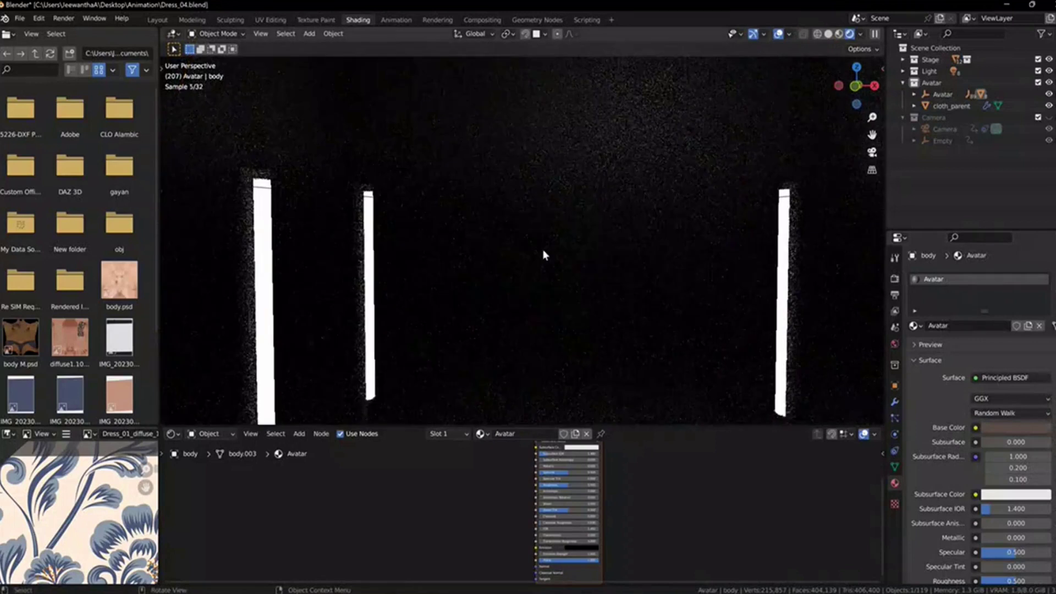
- Assign the existing Avatar material to the avatar's left eyelash and left eye
scroll(544, 254, "down", 3)
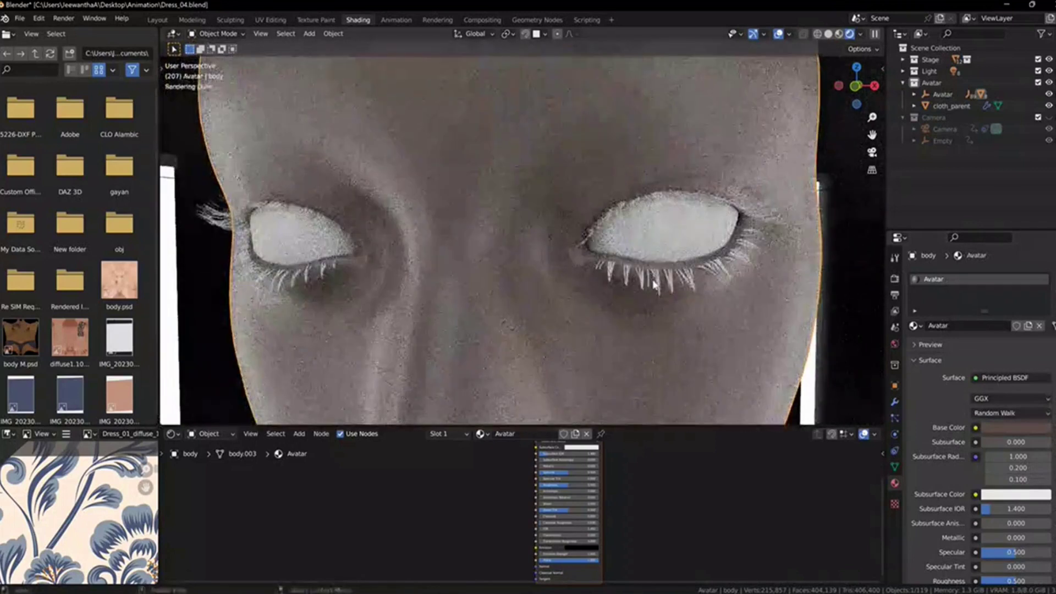
left_click(659, 285)
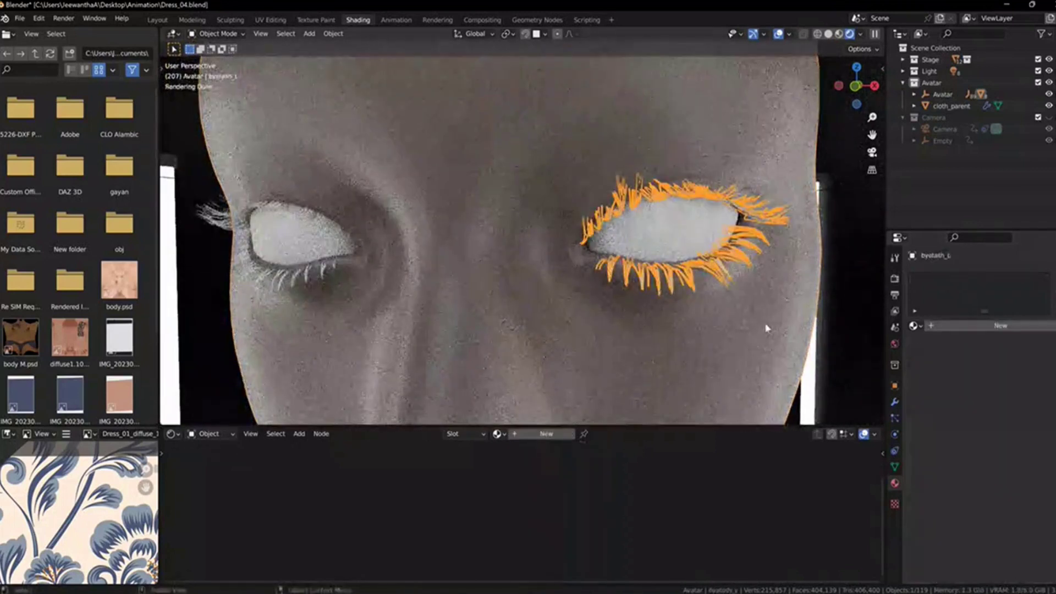
left_click(917, 326)
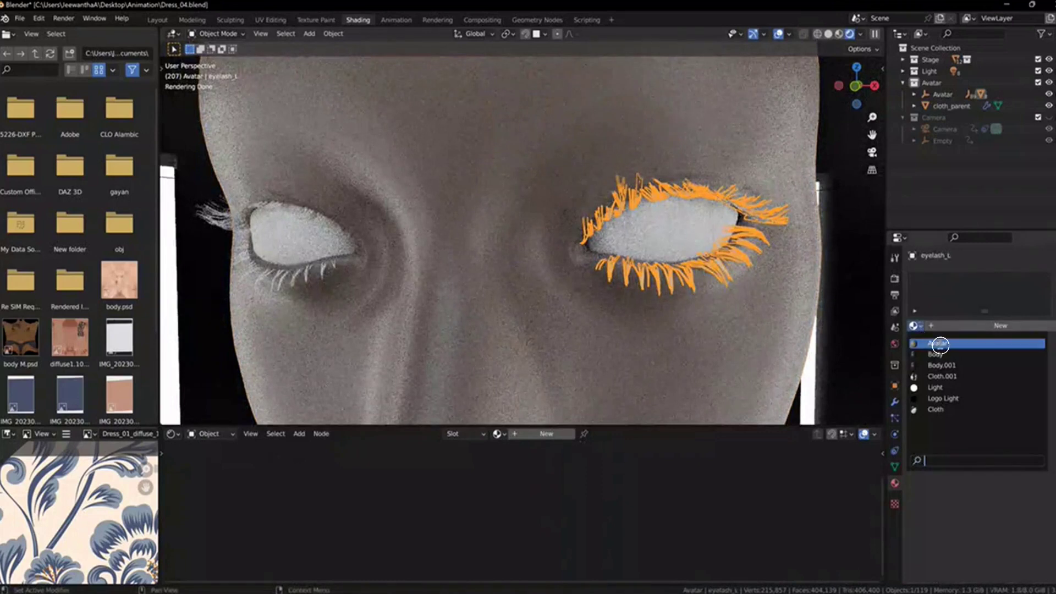
left_click(940, 344)
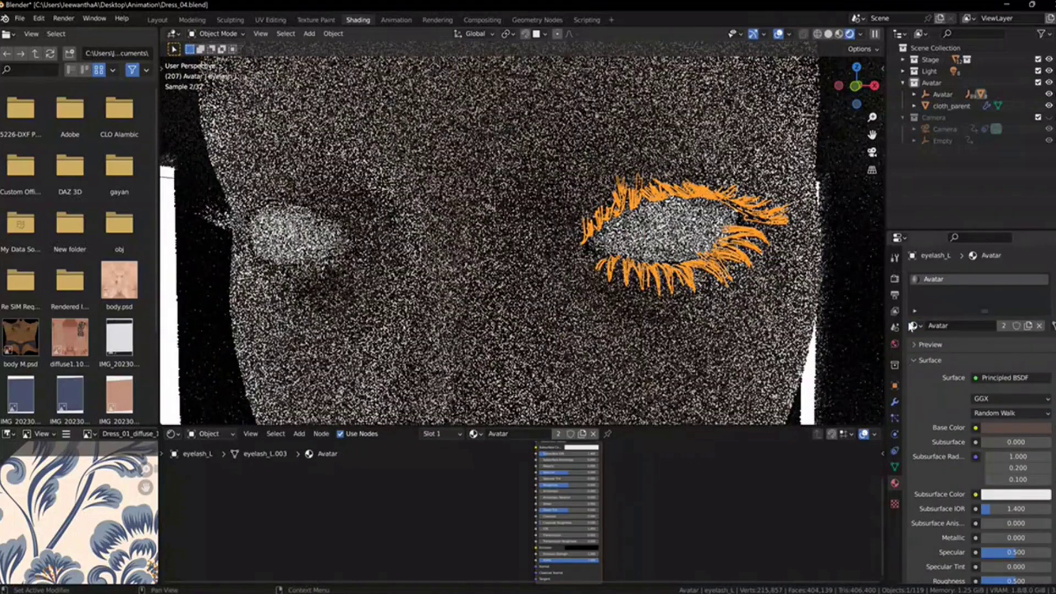
left_click(668, 233)
left_click(917, 326)
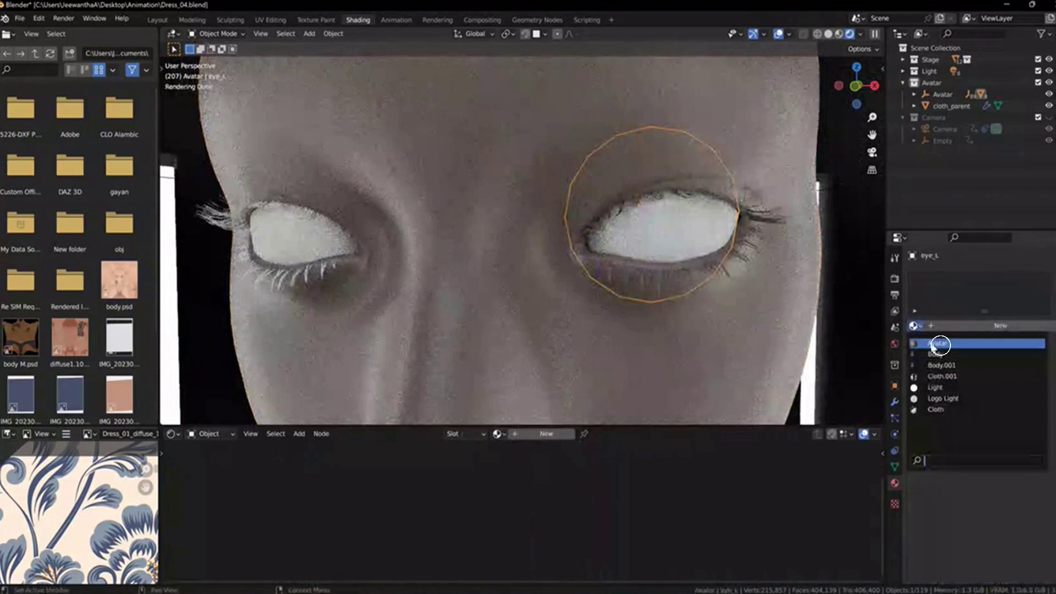
left_click(934, 344)
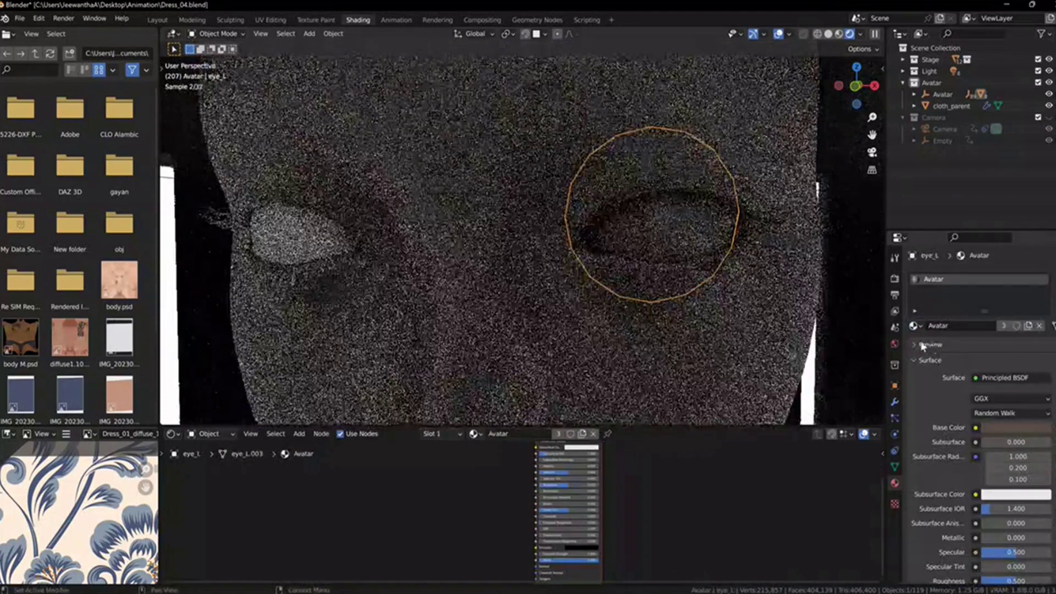
- Assign the existing Avatar material to the avatar's right eye and right eyelash
left_click(302, 231)
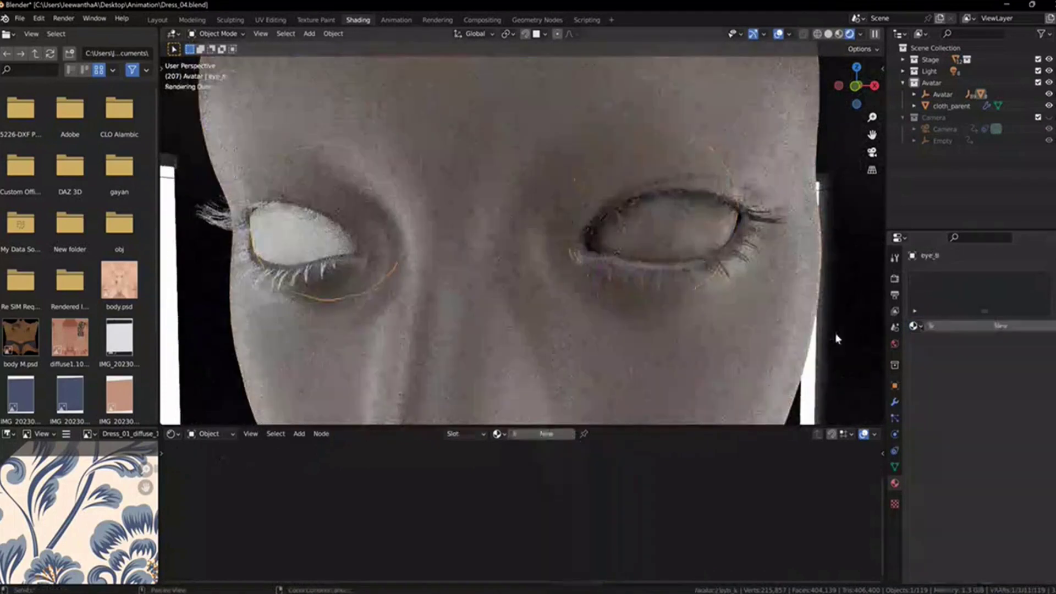
left_click(915, 325)
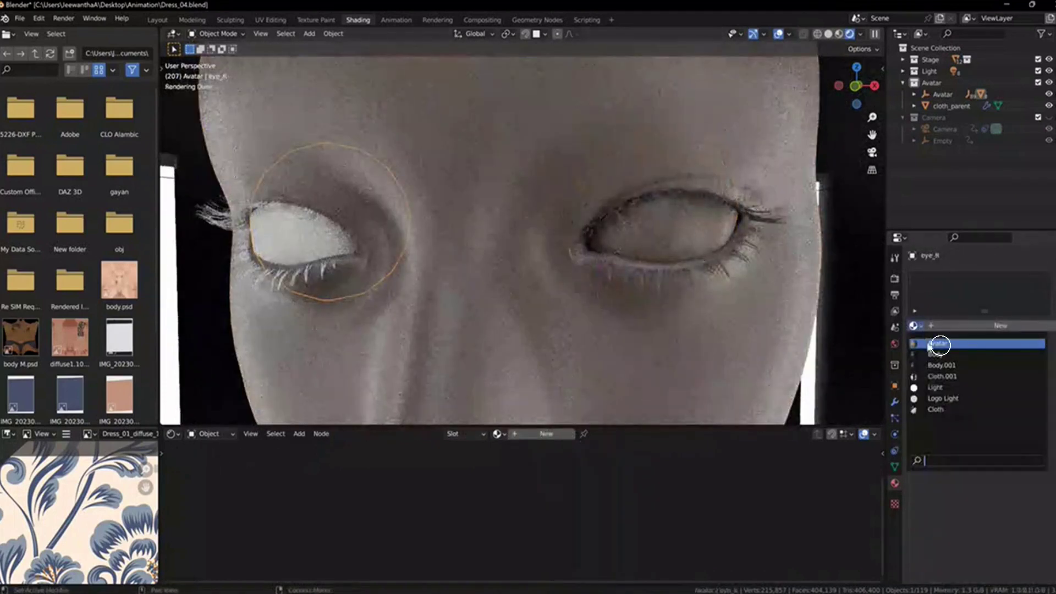
left_click(929, 344)
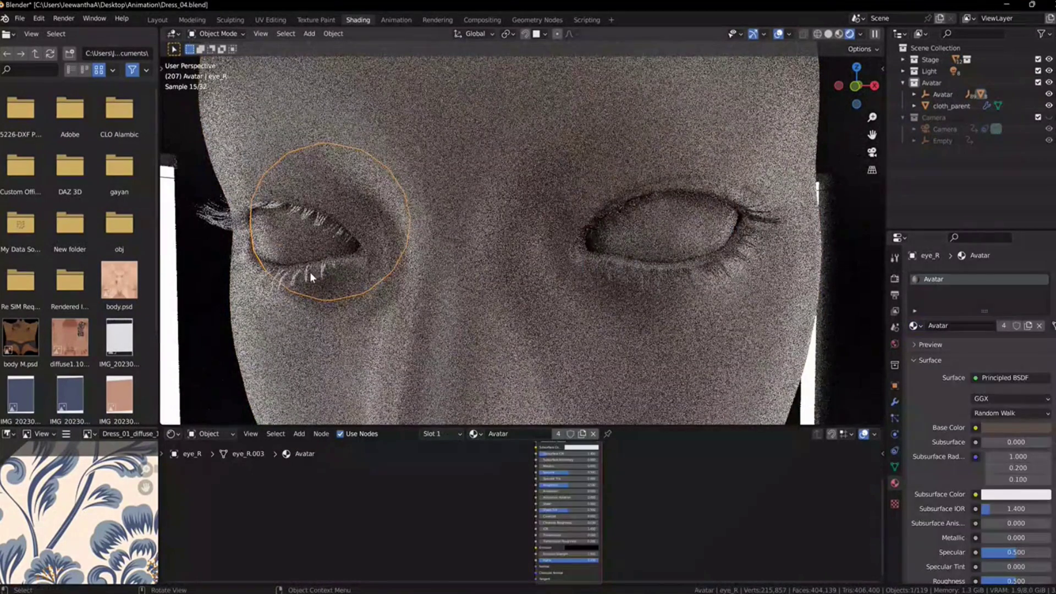
left_click(306, 272)
left_click(920, 324)
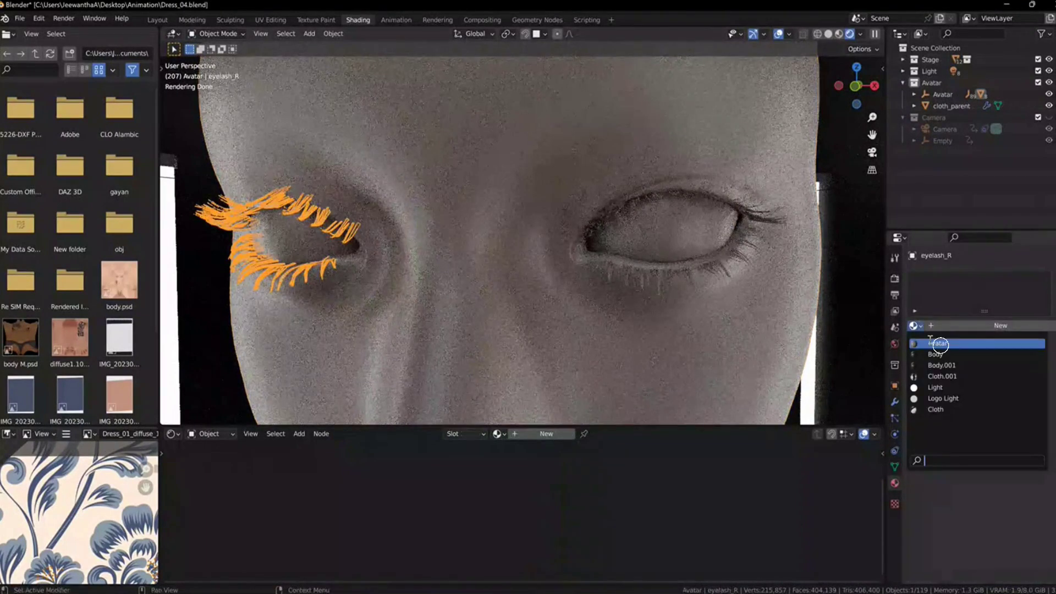
left_click(939, 343)
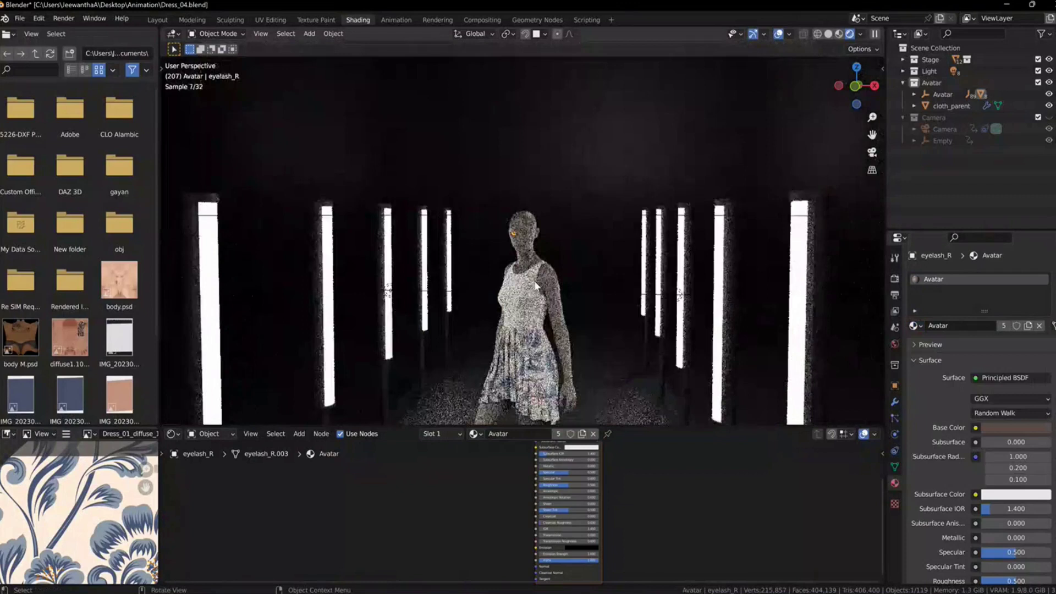
- Create a new material for the avatar's left shoe and name it shoes
scroll(551, 325, "down", 5)
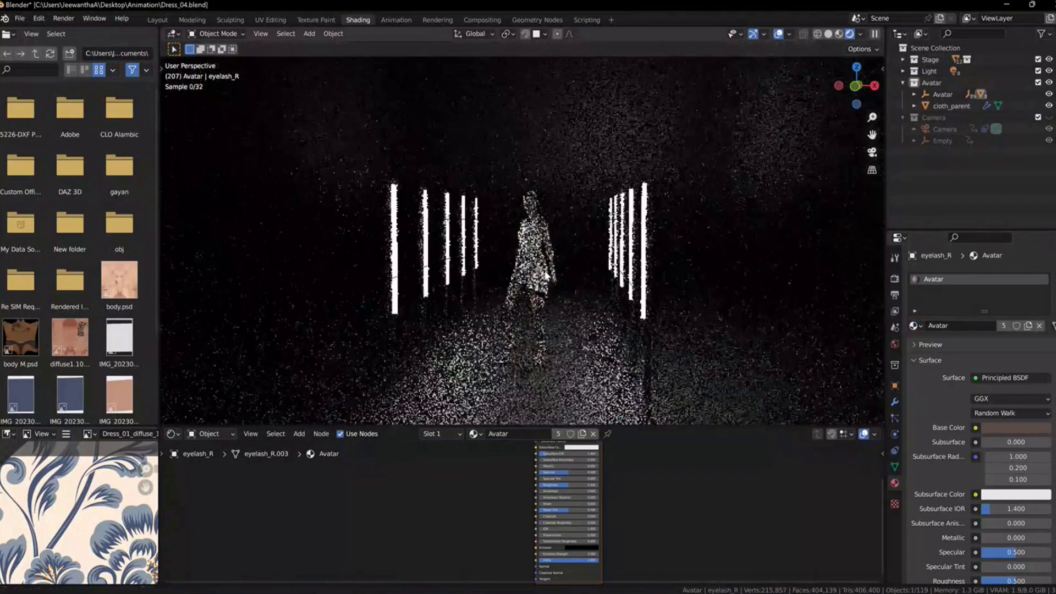
middle_click_drag(554, 338, 542, 272, "shift")
scroll(538, 284, "up", 5)
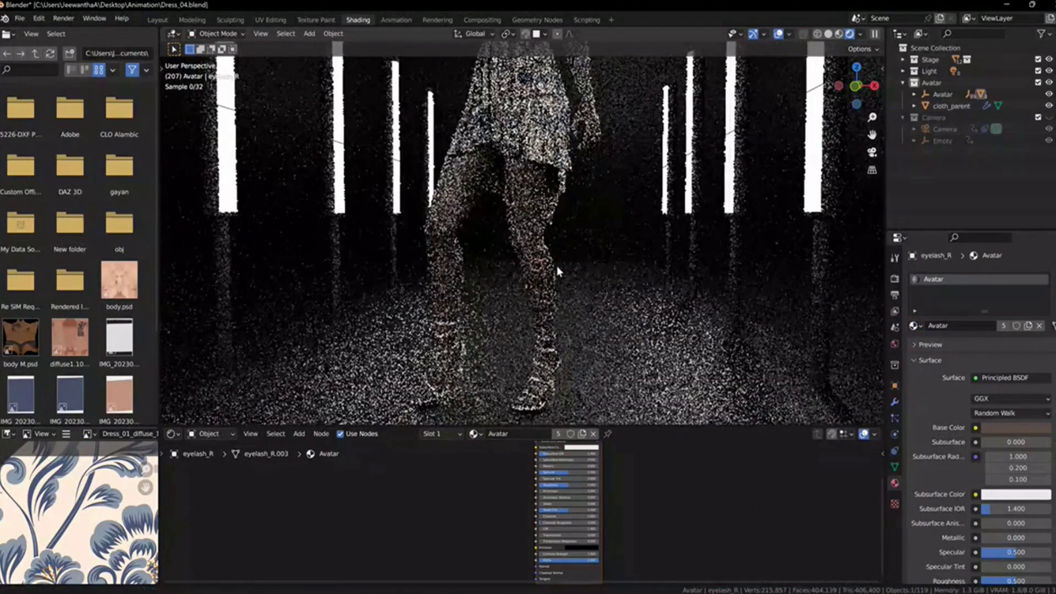
scroll(556, 266, "up", 3)
scroll(590, 283, "up", 3)
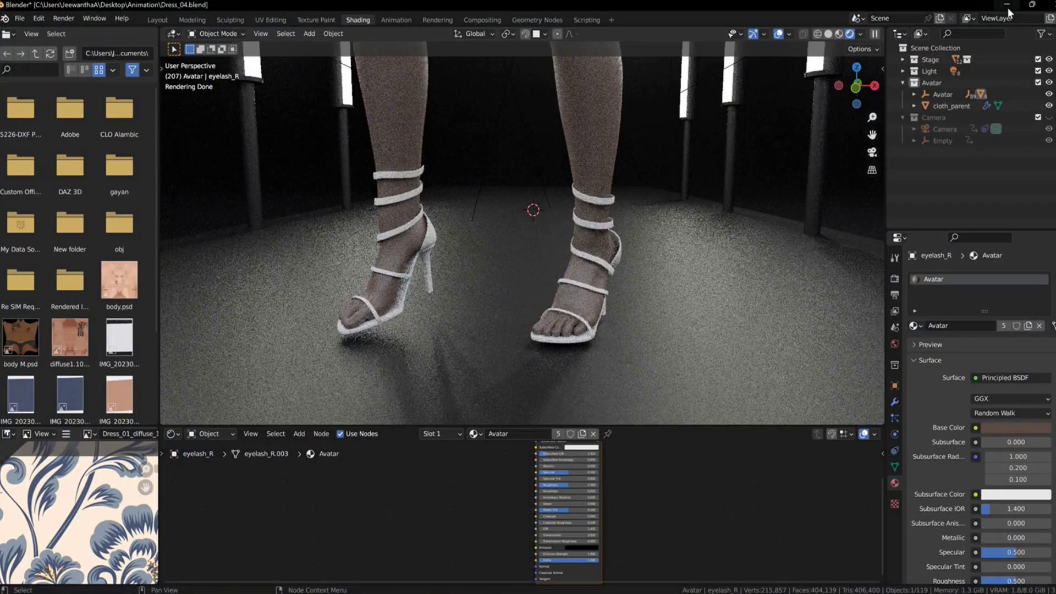
left_click(609, 268)
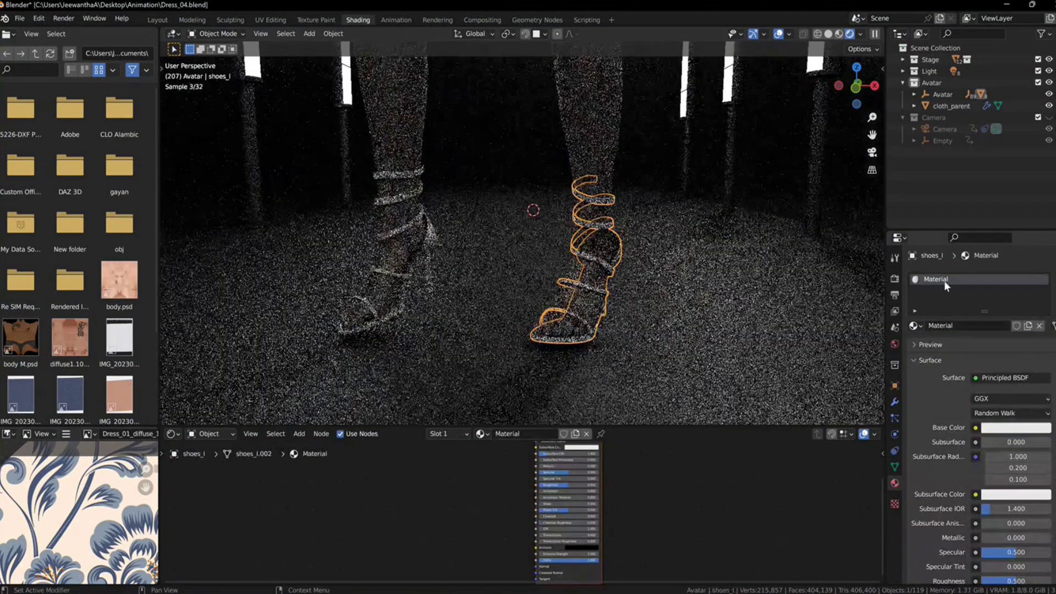
double_click(944, 280)
type("shoes")
key("Return")
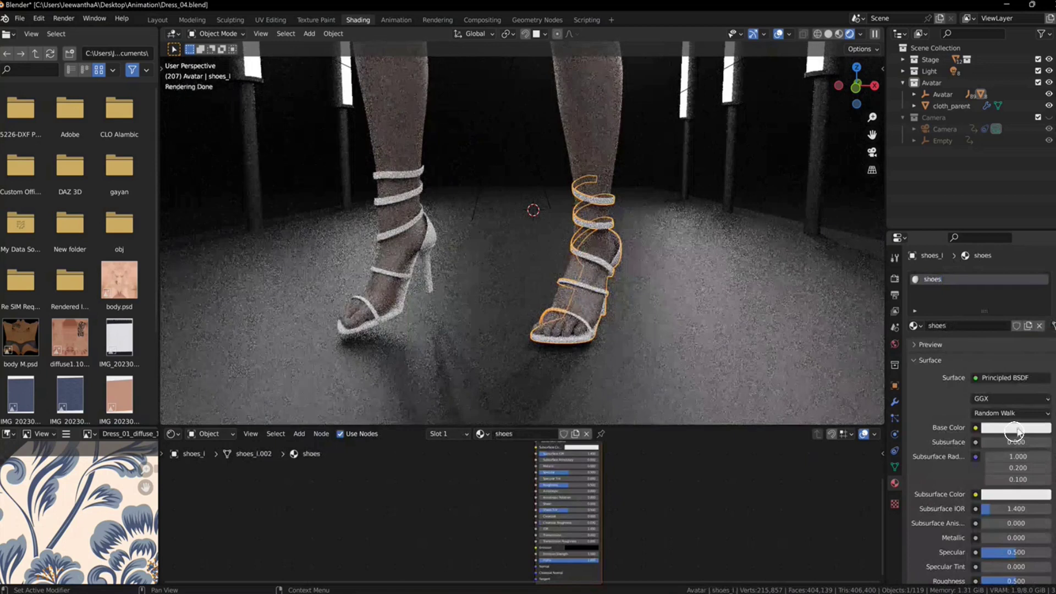
- Darken the shoes material's base color to near black, with hue 0.124 and value 0.018
left_click(1015, 427)
left_click_drag(1044, 330, 1044, 336)
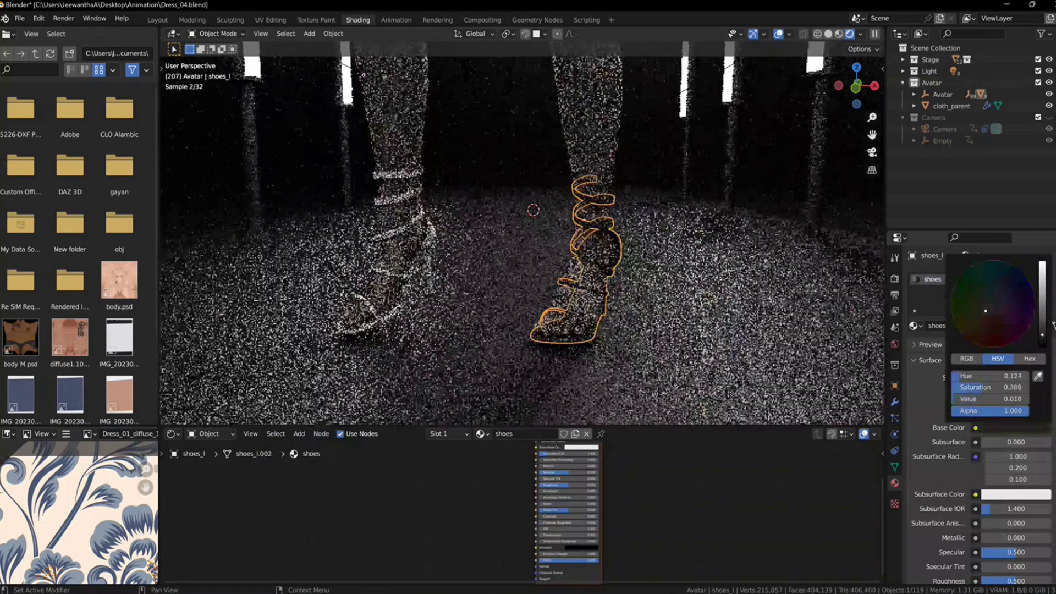
left_click(696, 344)
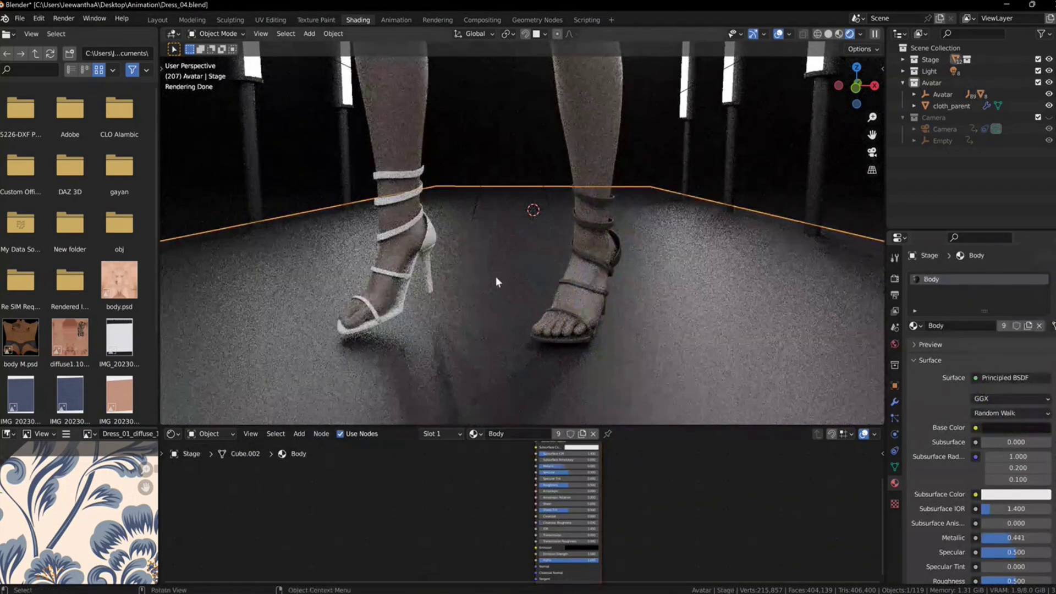
- Assign the existing shoes material to the avatar's right shoe and look over the full runway scene
left_click(430, 244)
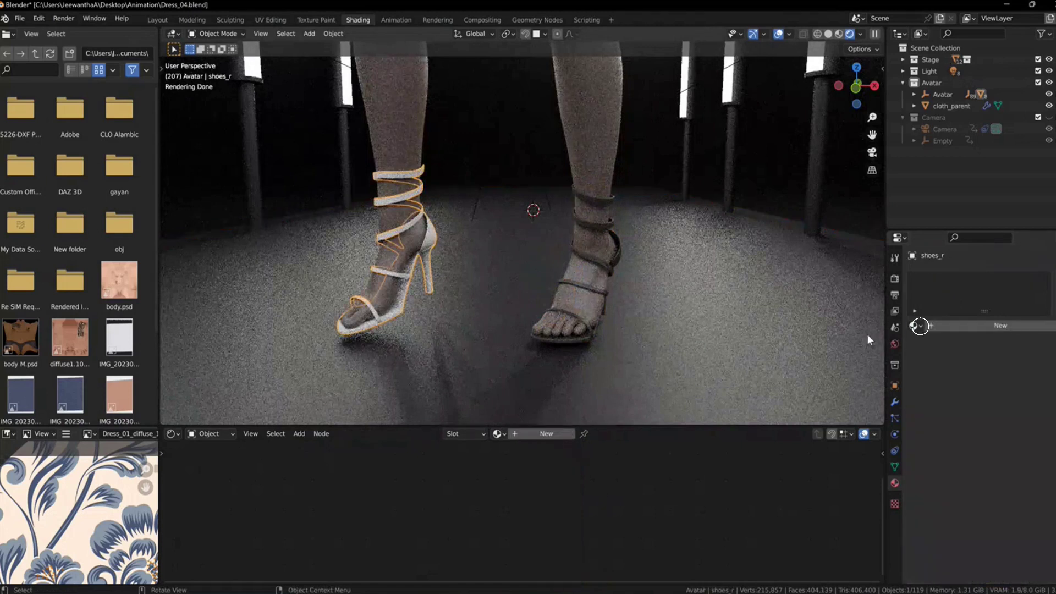
left_click(915, 325)
left_click(945, 421)
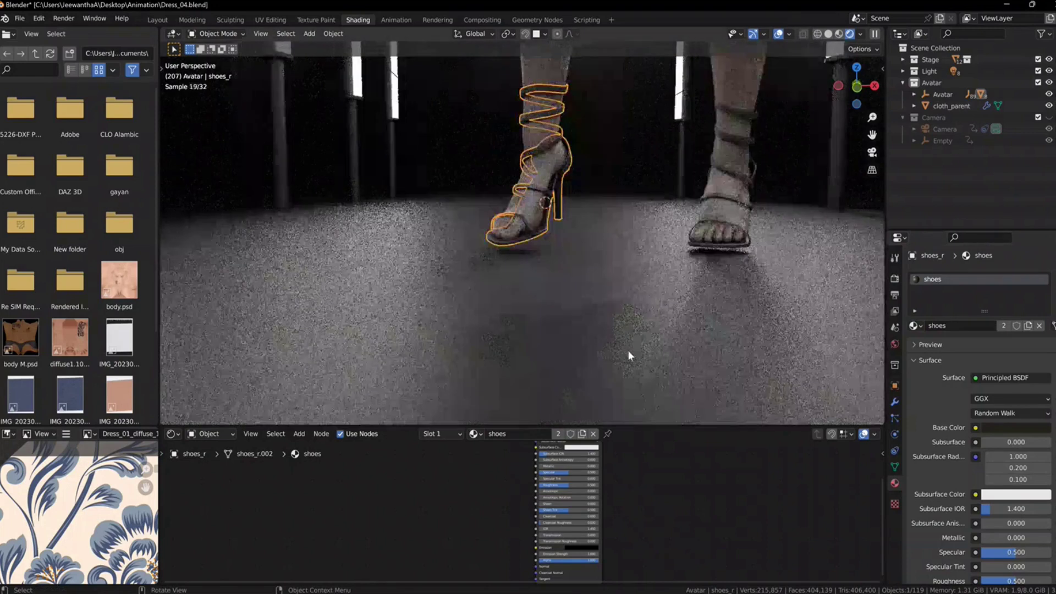
left_click(628, 350)
scroll(653, 318, "down", 2)
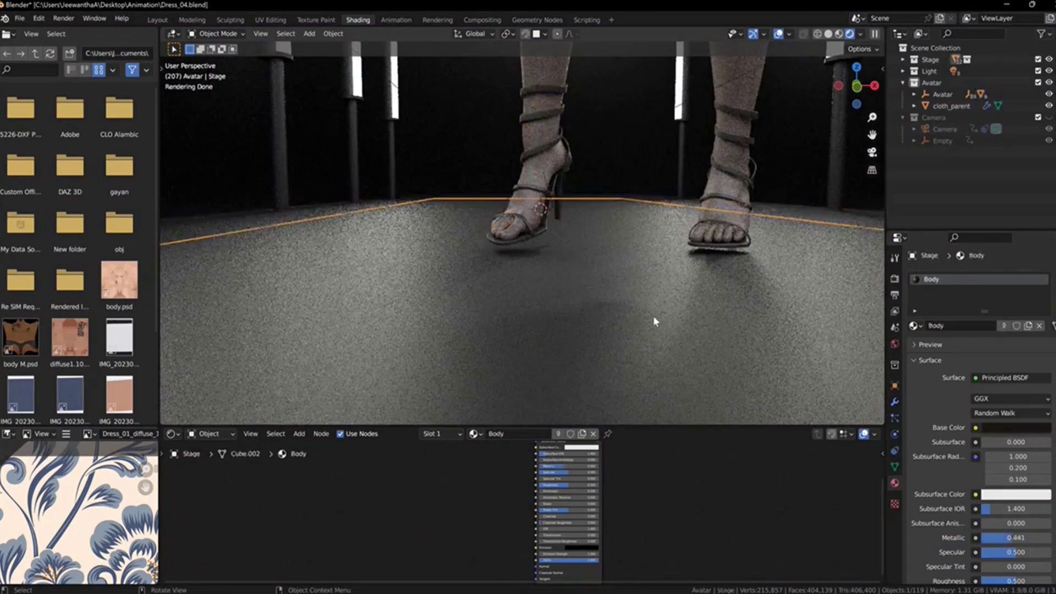
scroll(653, 318, "down", 3)
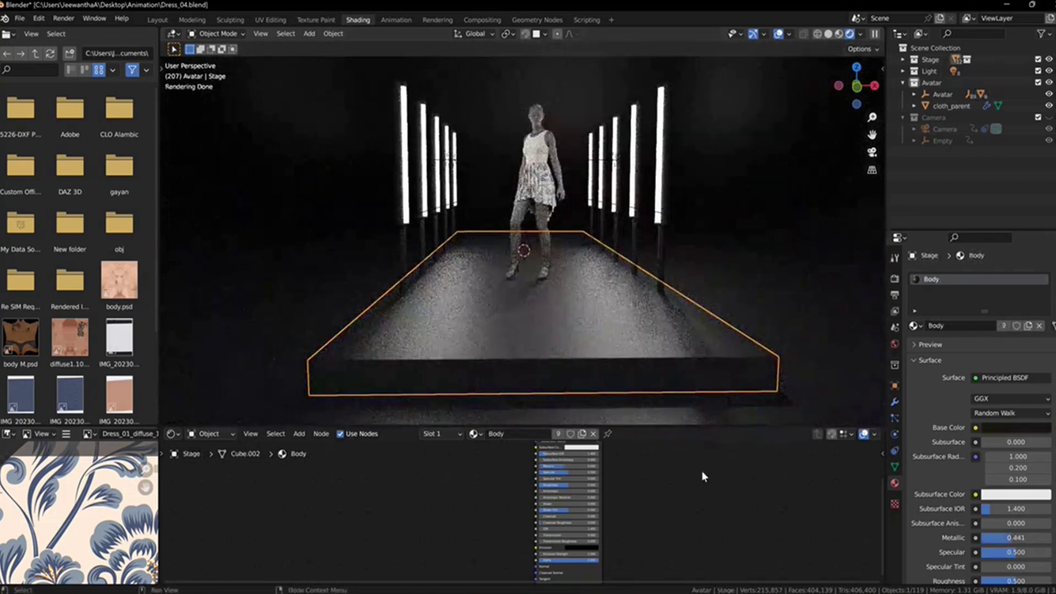
- Play the walk animation in the Layout workspace and watch the avatar on the runway from different angles
left_click(969, 177)
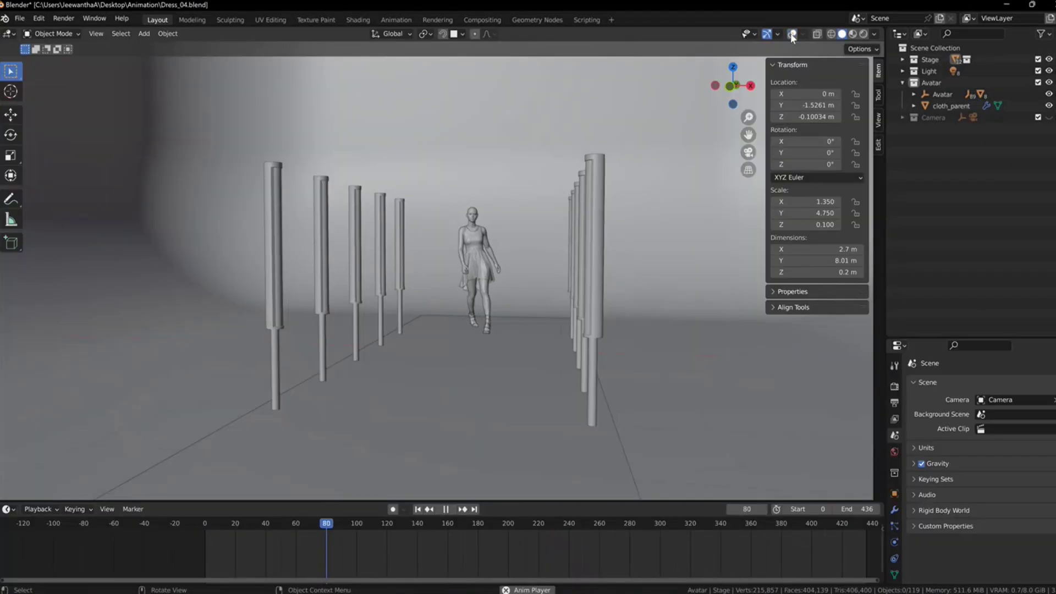
scroll(636, 265, "down", 4)
scroll(636, 265, "up", 3)
mouse_move(636, 265)
middle_mouse_down()
mouse_move(636, 293)
mouse_move(639, 282)
middle_mouse_up()
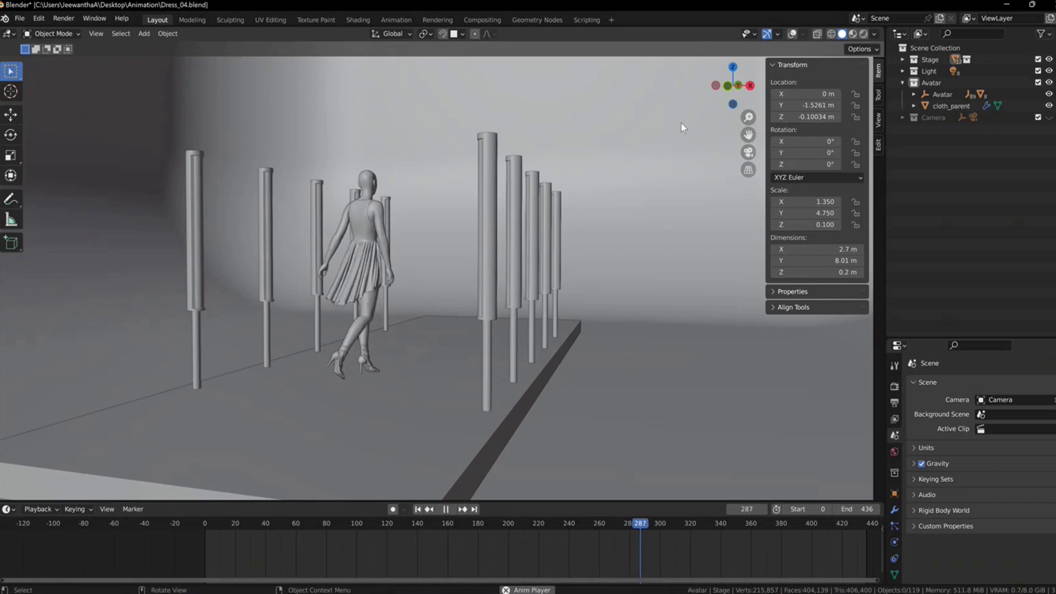
mouse_move(574, 333)
middle_mouse_down()
mouse_move(595, 330)
mouse_move(557, 329)
middle_mouse_up()
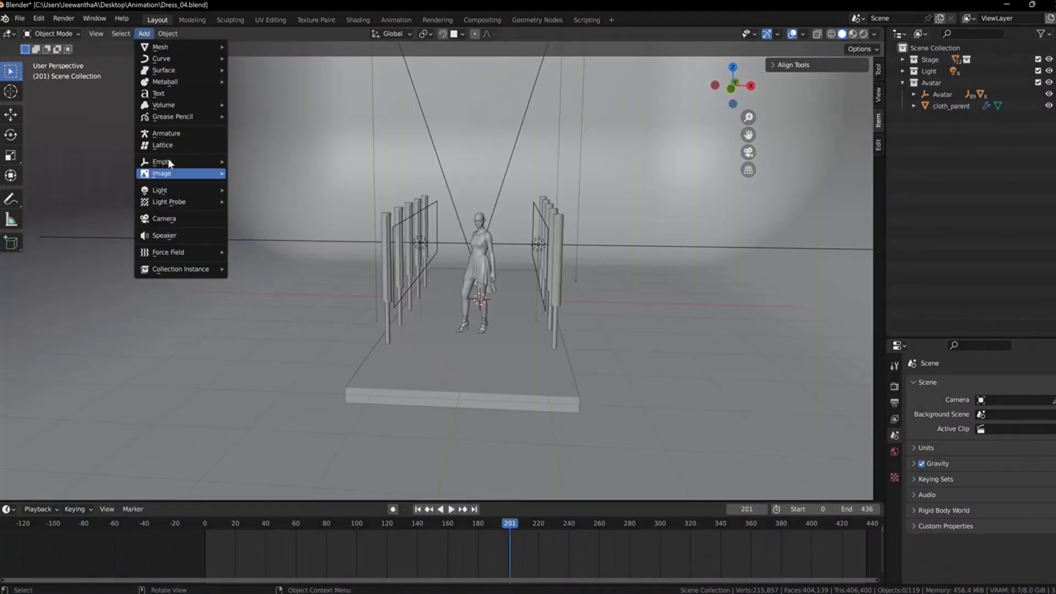
- Add a camera and place it in front of the runway at Y -6.77 m and Z 0.76 m
left_click(176, 221)
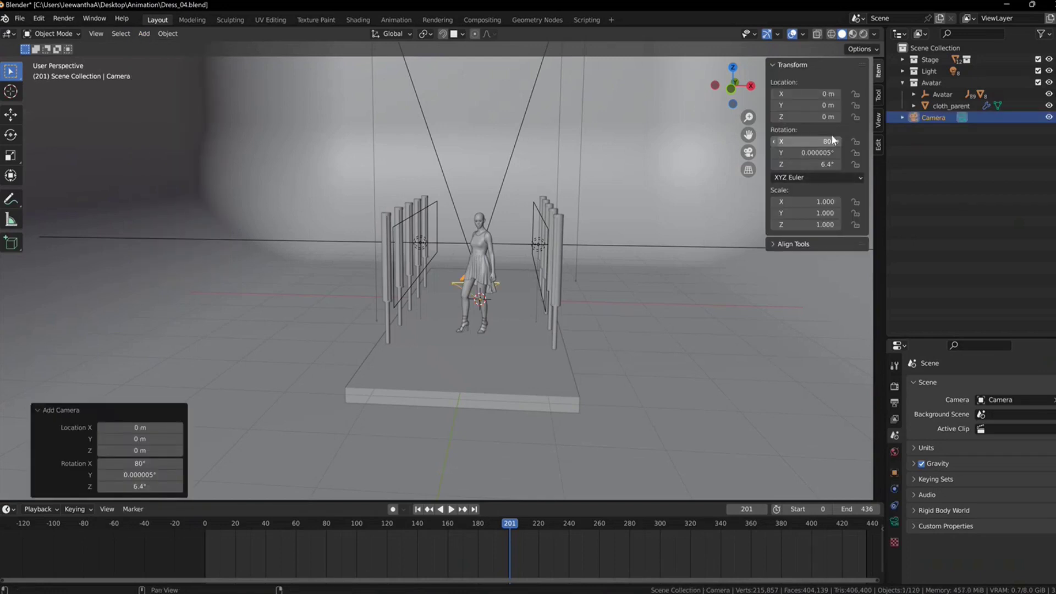
middle_click_drag(690, 271, 665, 289)
scroll(665, 289, "up", 2)
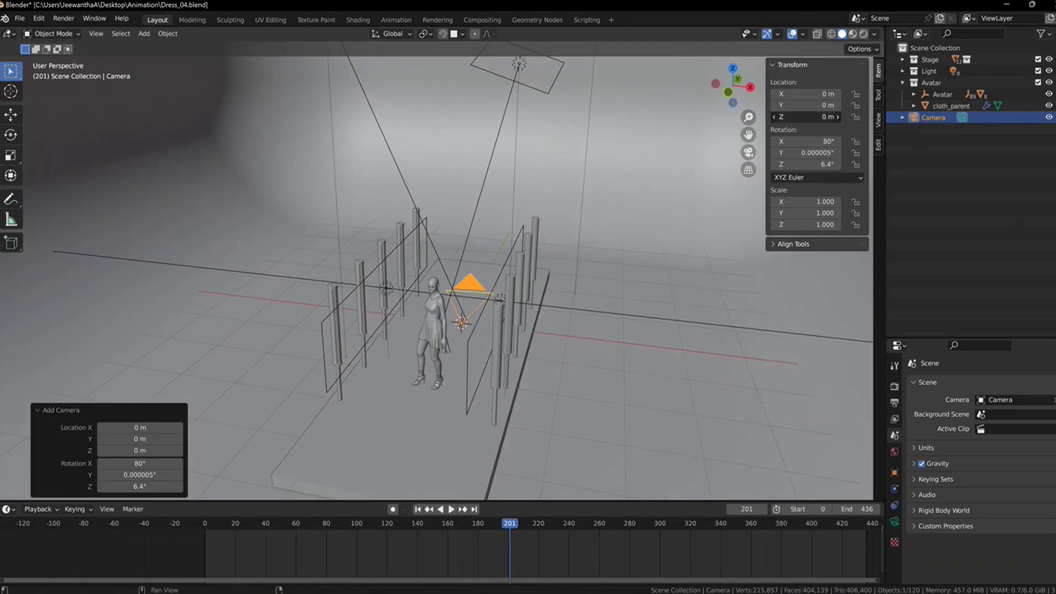
left_click_drag(804, 117, 767, 105)
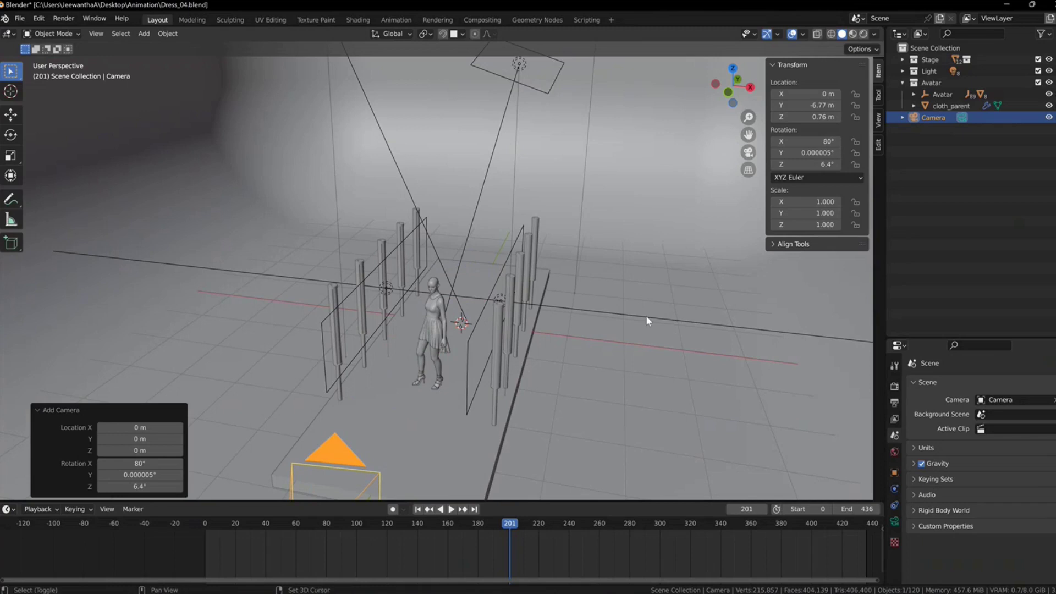
- Make the new camera the active one, look through it and raise it to Z 1.69 m
middle_click_drag(646, 315, 668, 249)
right_click(403, 315)
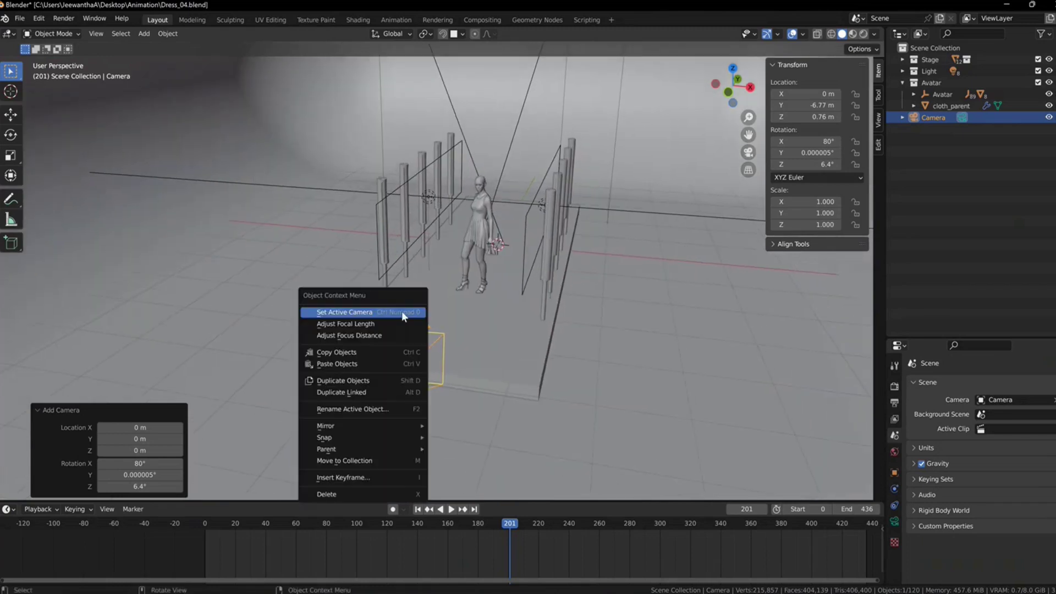
left_click(344, 313)
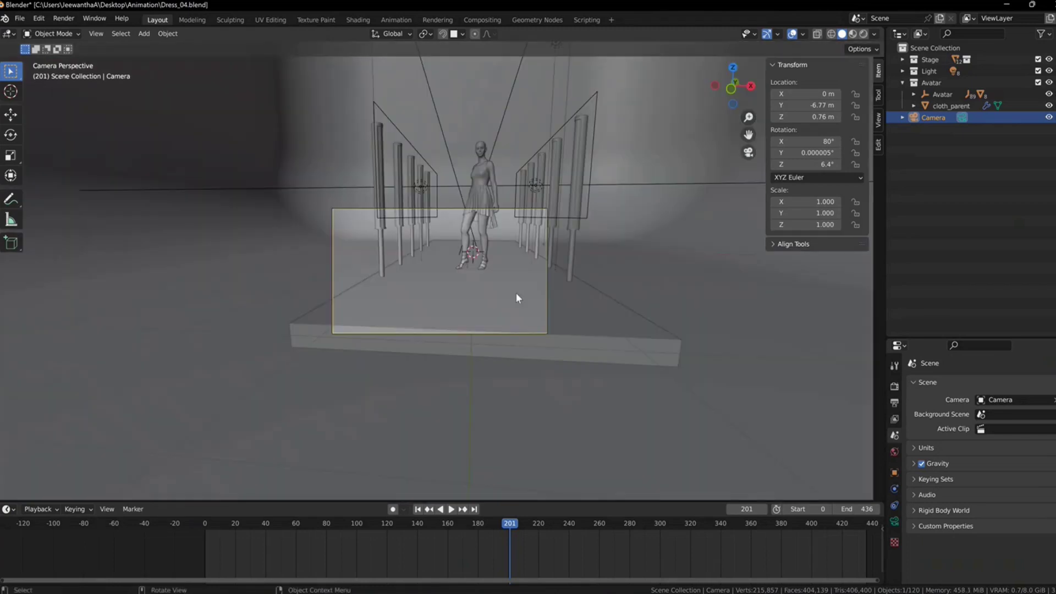
scroll(516, 292, "up", 1)
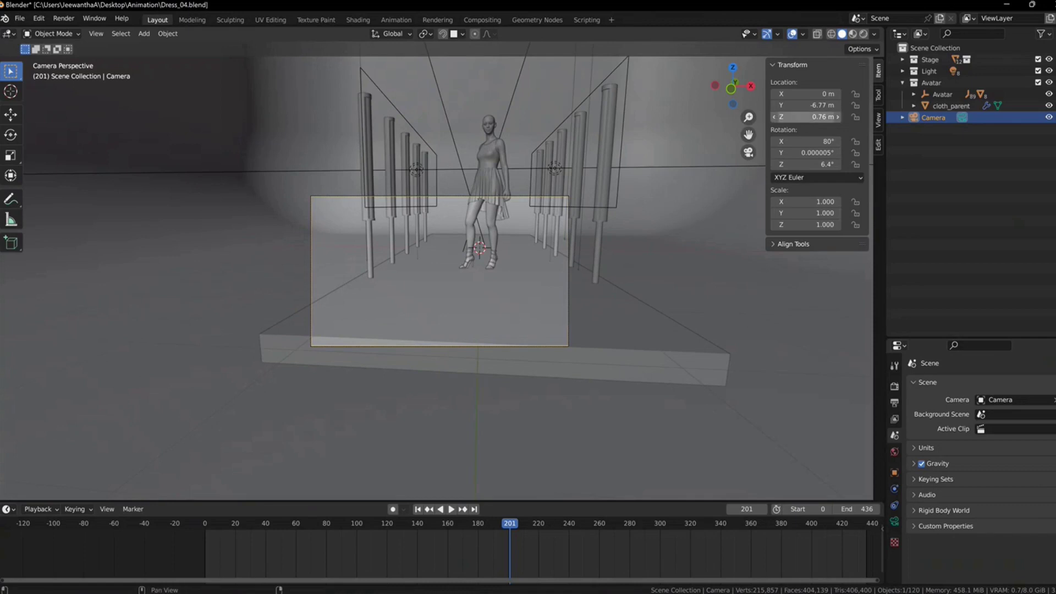
mouse_move(808, 117)
left_mouse_down()
mouse_move(842, 117)
mouse_move(797, 110)
left_mouse_up()
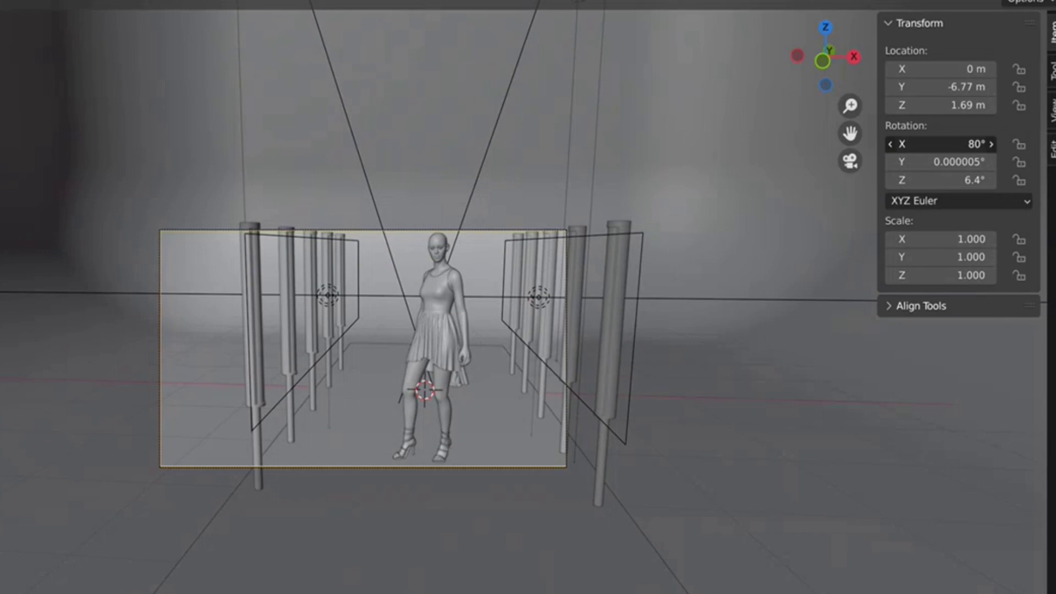
- Set the camera's X rotation to 90° and its Y rotation to 0°
left_click_drag(935, 144, 951, 145)
left_click(938, 144)
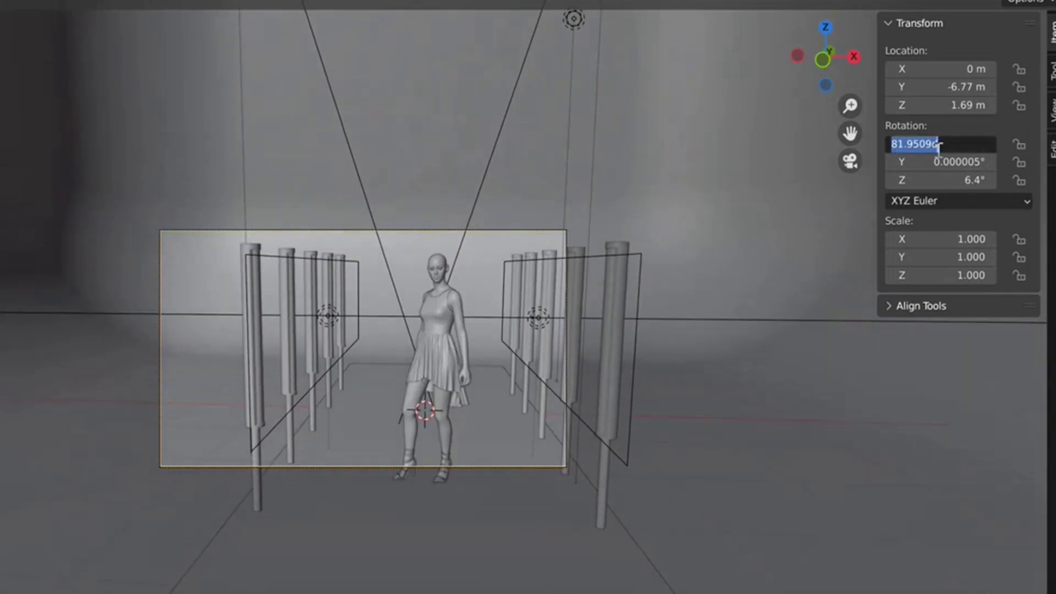
type("90")
key("Return")
left_click(946, 162)
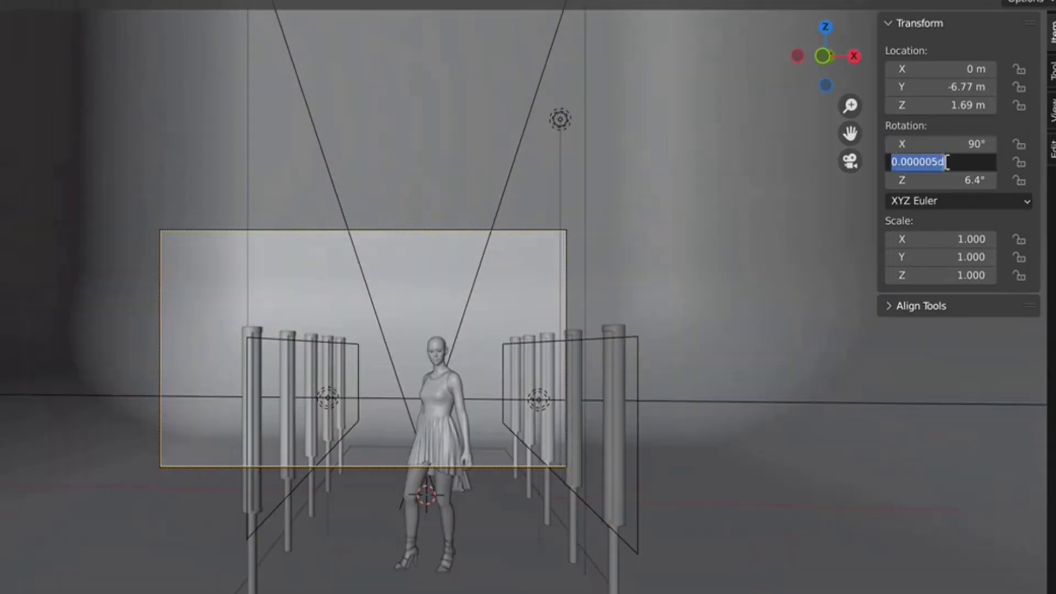
type("0")
key("Return")
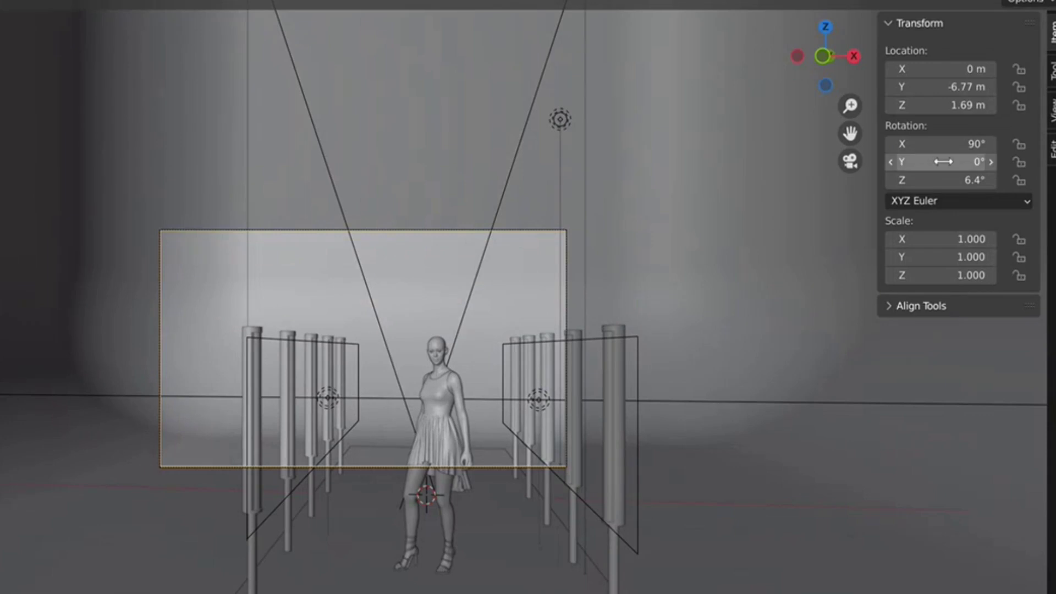
- Set the camera's Z rotation to 0° and move it to Y -8.44 m and Z 0.98 m to frame the avatar
left_click(966, 179)
type("0")
key("Return")
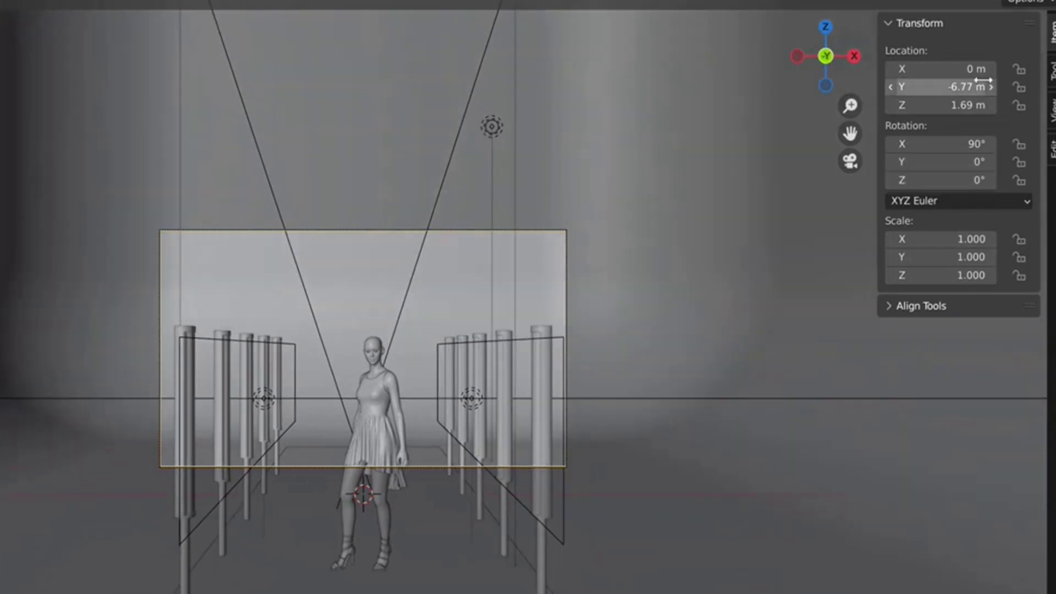
left_click_drag(966, 110, 879, 87)
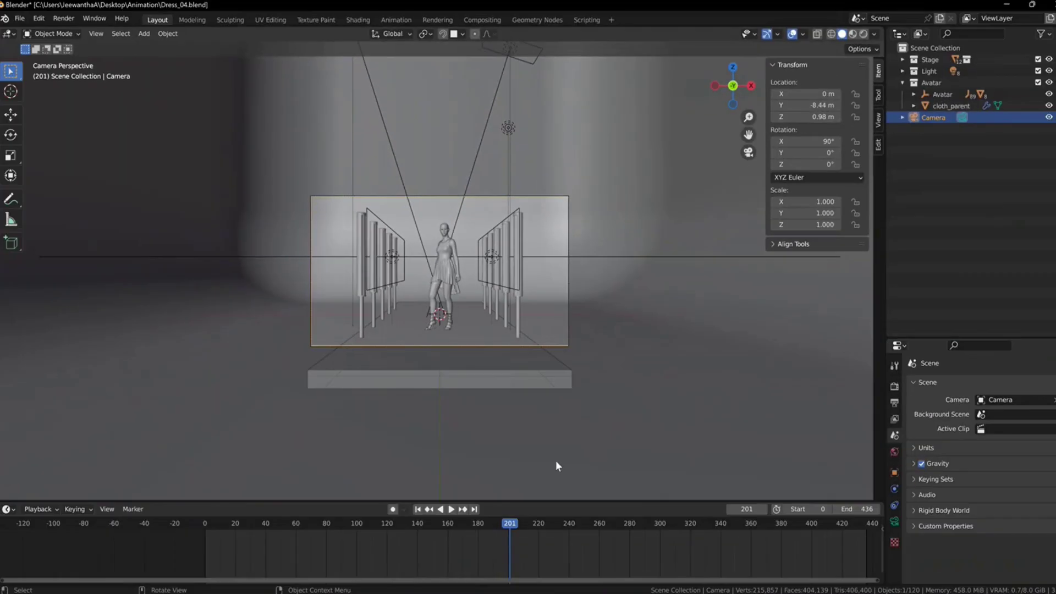
- Go to frame 192 of the animation and render a still image from the camera
mouse_move(509, 525)
left_mouse_down()
mouse_move(416, 529)
mouse_move(511, 530)
mouse_move(496, 529)
left_mouse_up()
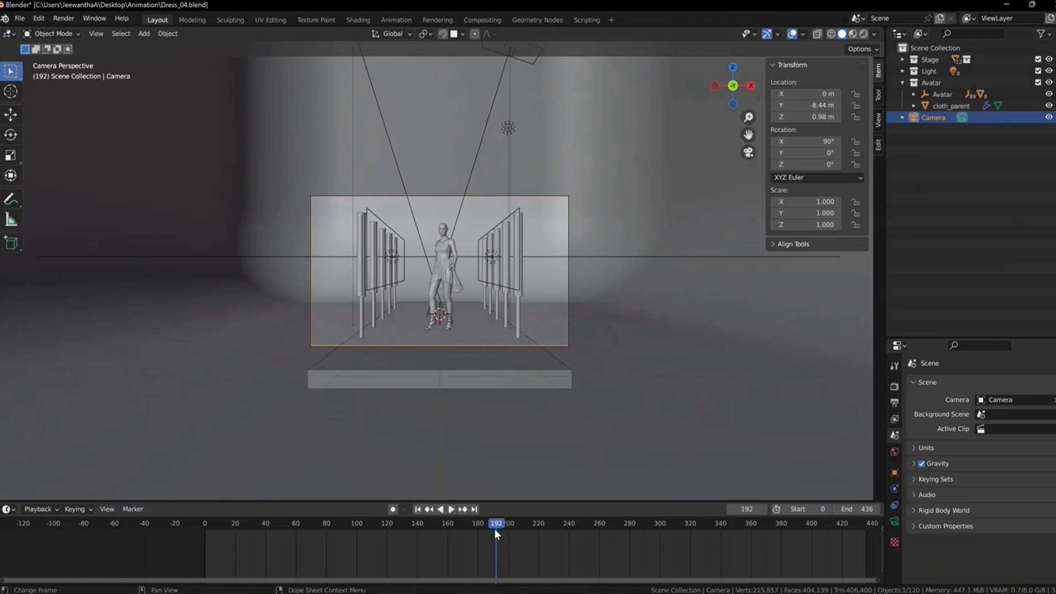
left_click(63, 18)
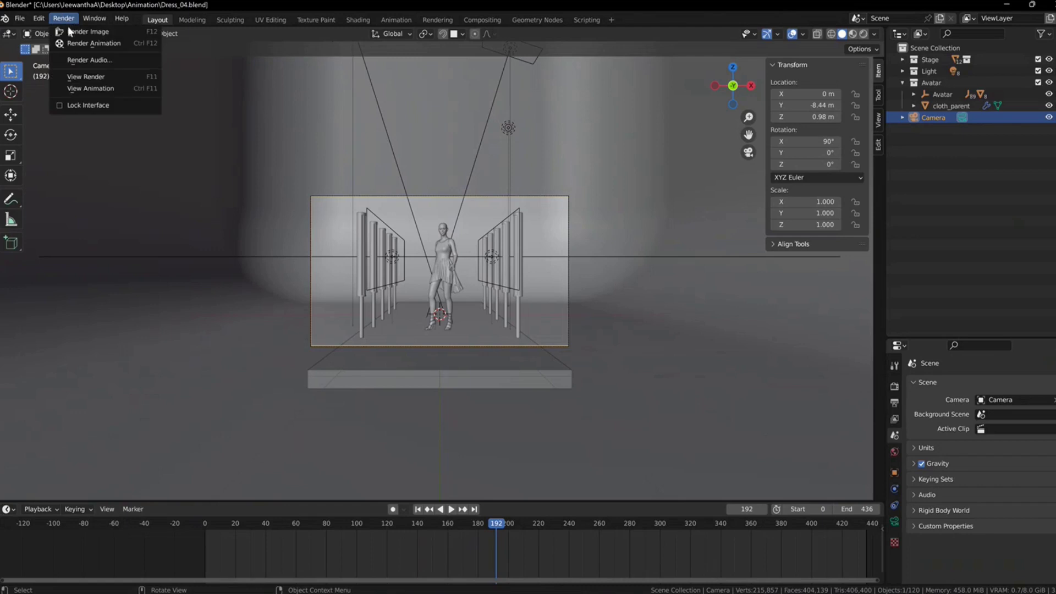
left_click(75, 34)
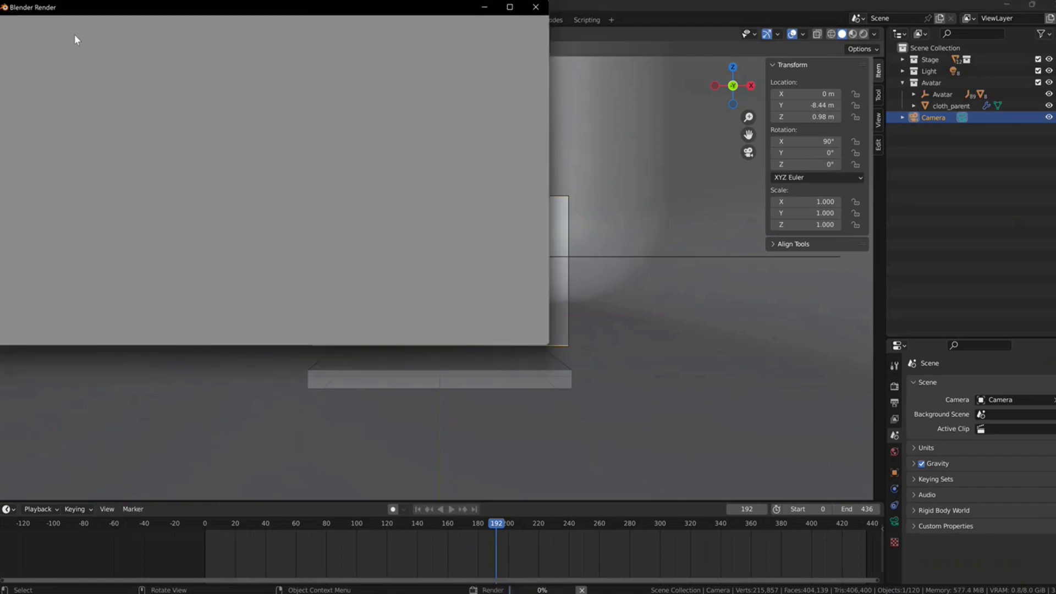
left_click_drag(348, 3, 556, 76)
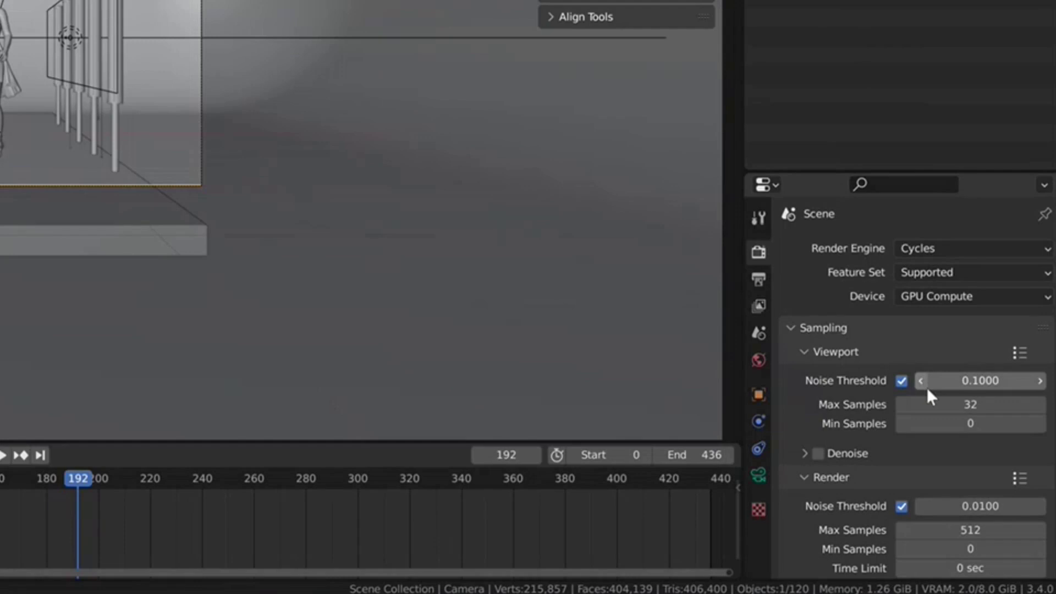
- Set the render output's file format to FFmpeg Video
scroll(928, 391, "down", 1)
scroll(931, 396, "down", 1)
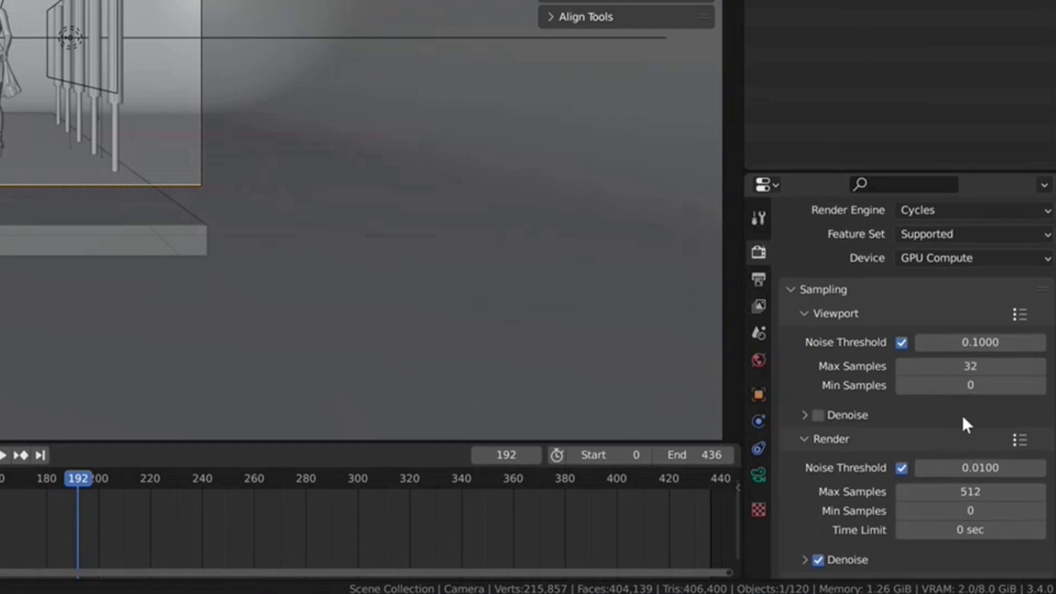
left_click(759, 280)
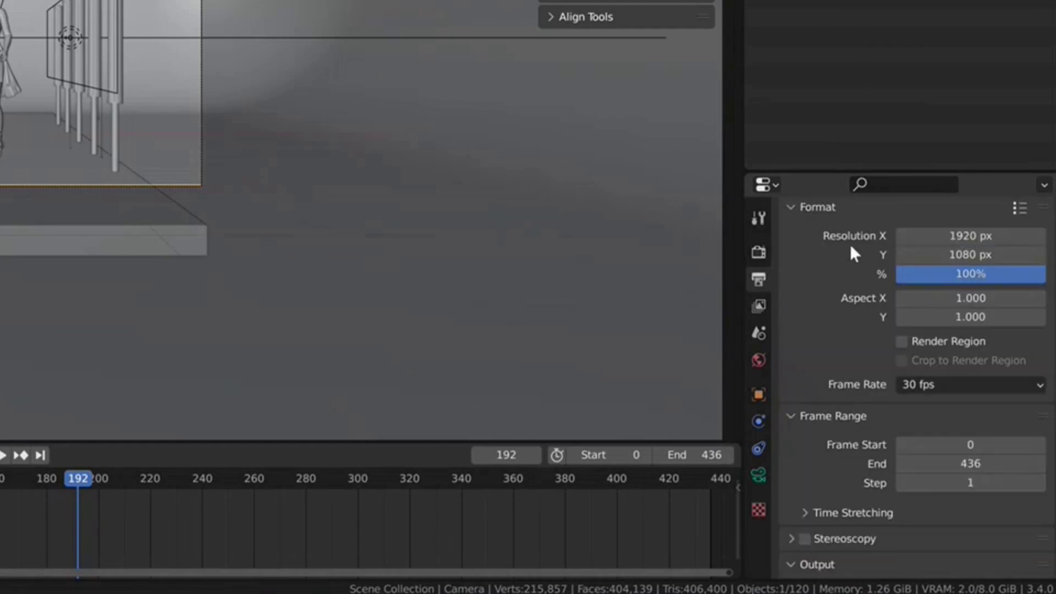
scroll(913, 453, "down", 5)
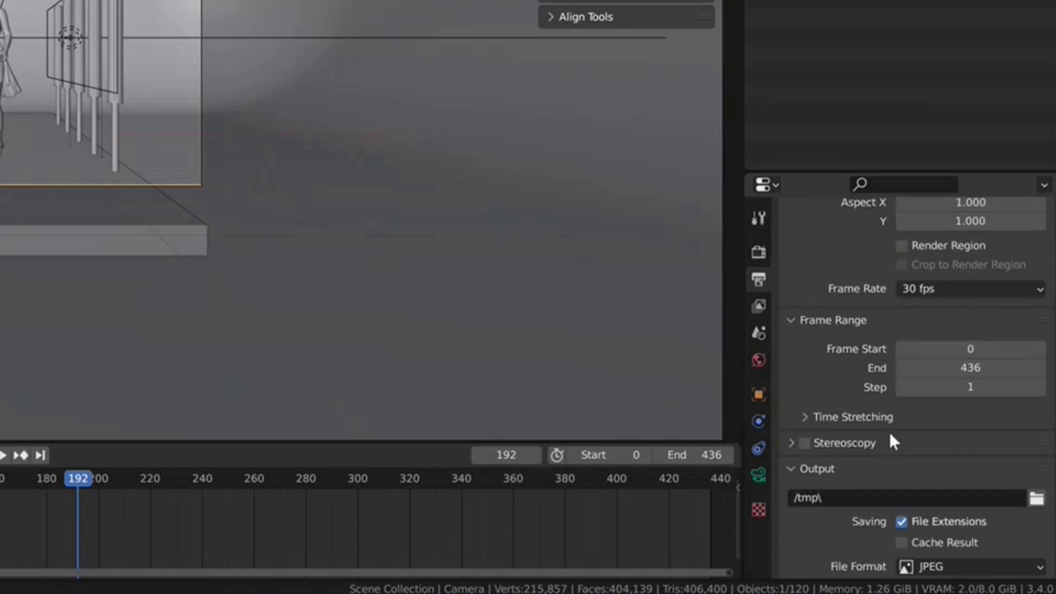
scroll(891, 435, "down", 8)
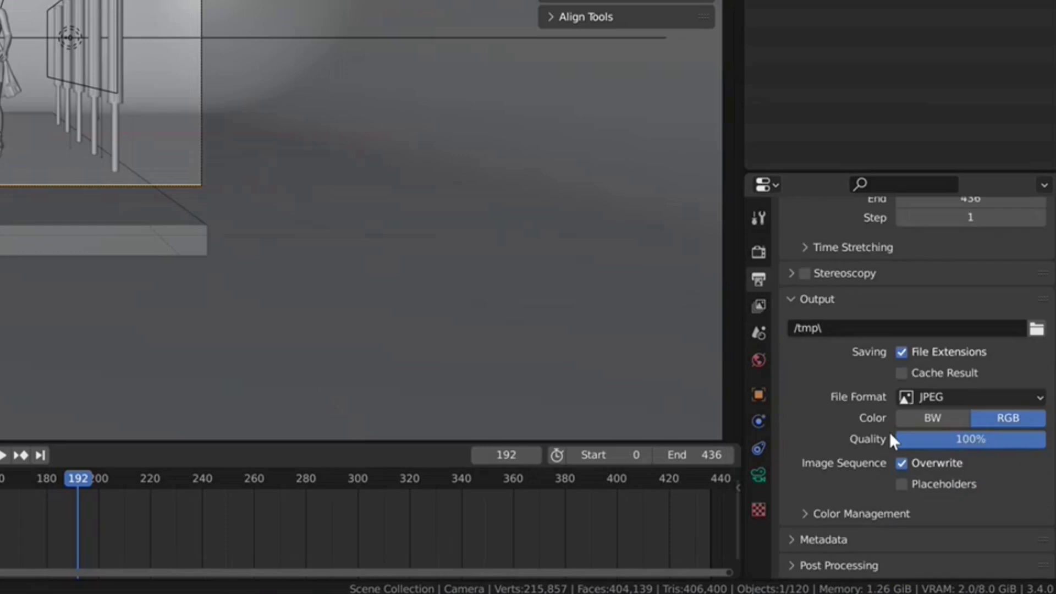
left_click(978, 395)
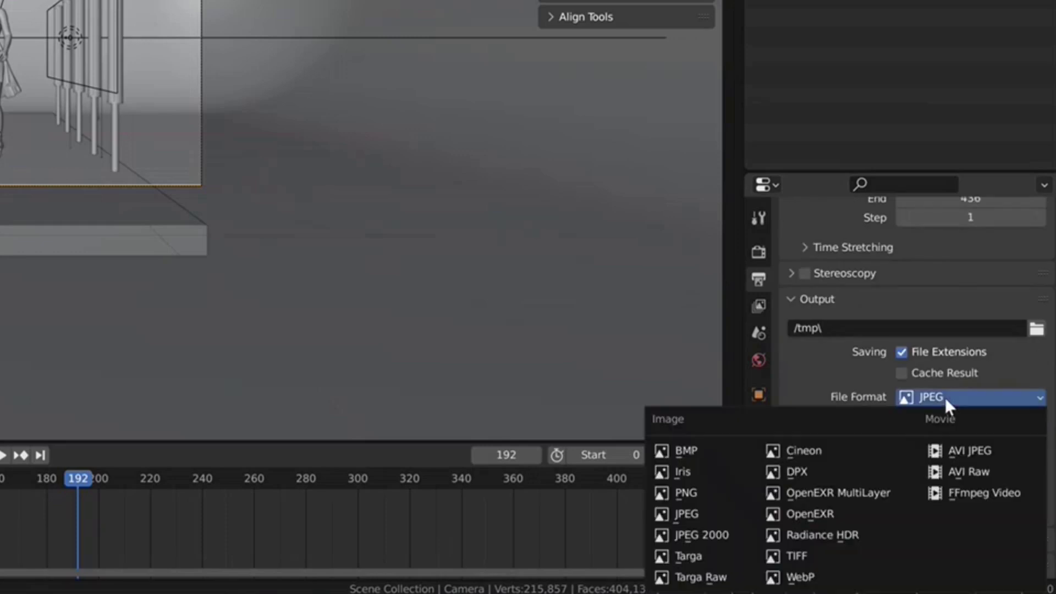
left_click(992, 493)
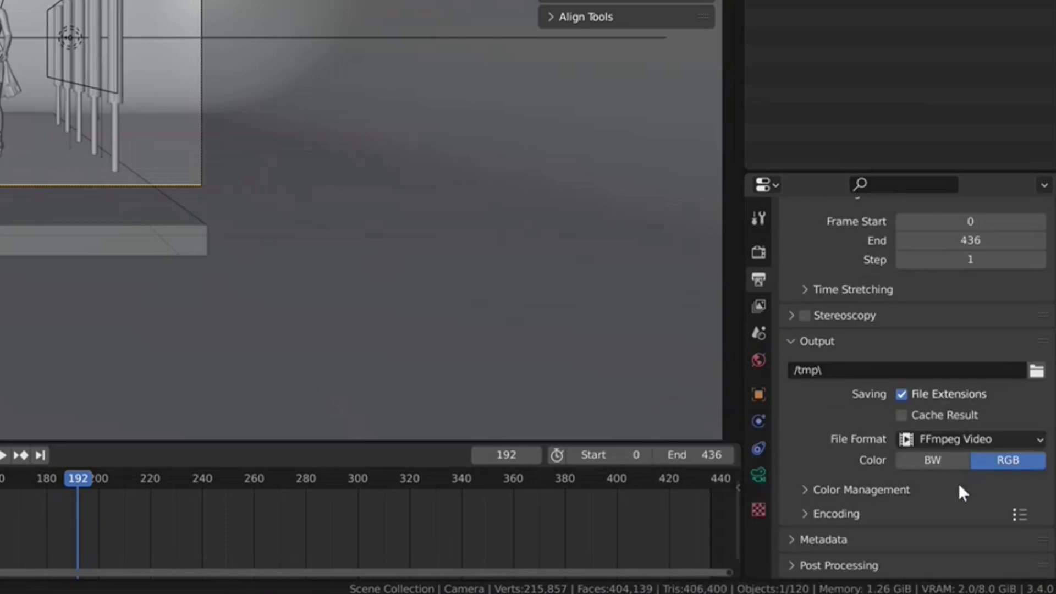
- Expand the output's encoding settings and change the video container from Matroska to another format
left_click(806, 511)
scroll(882, 506, "down", 6)
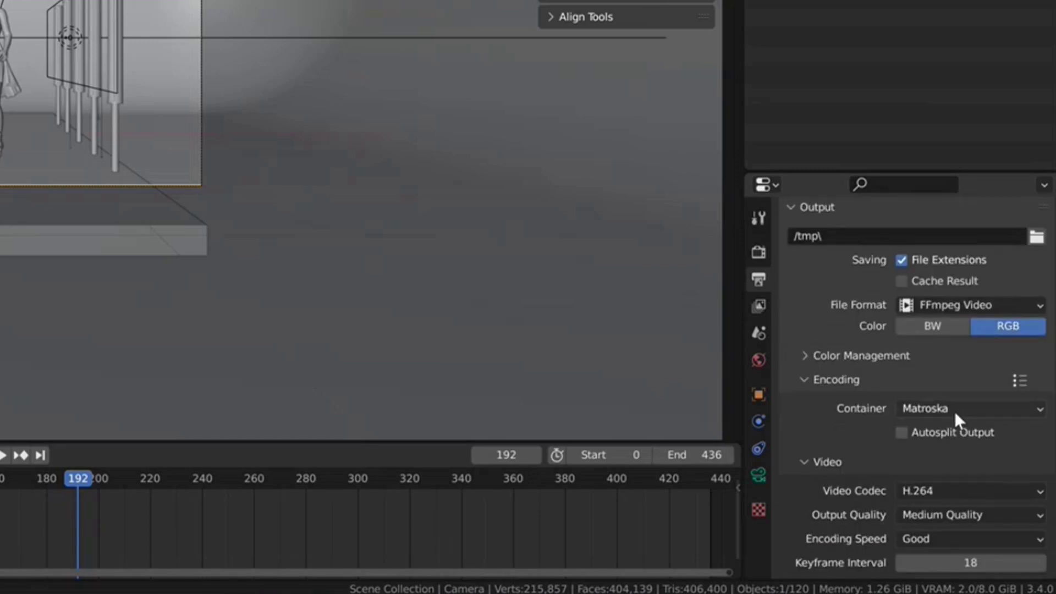
left_click(954, 411)
left_click(958, 343)
scroll(914, 446, "down", 2)
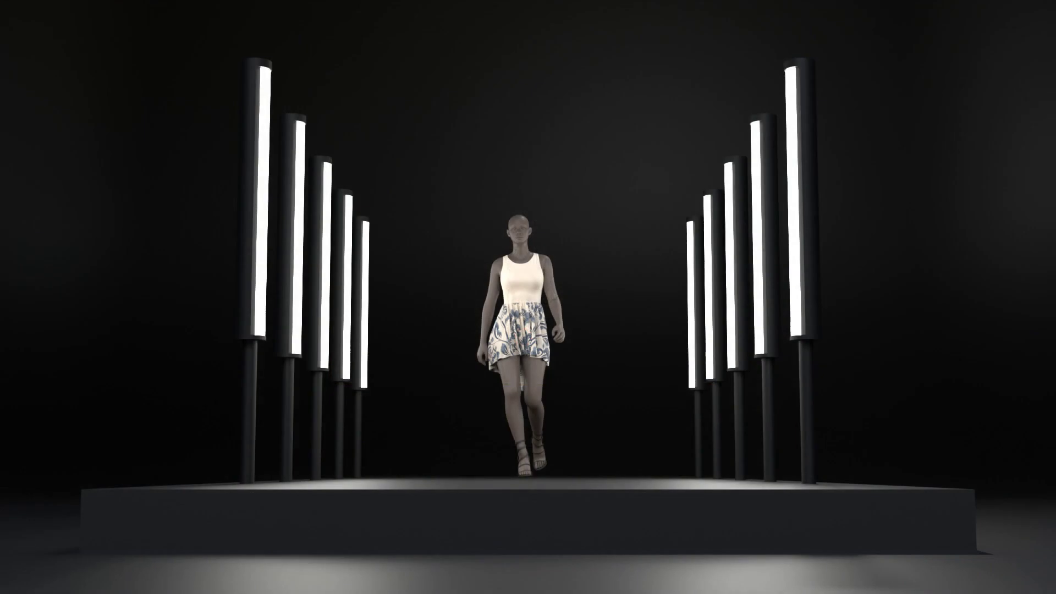